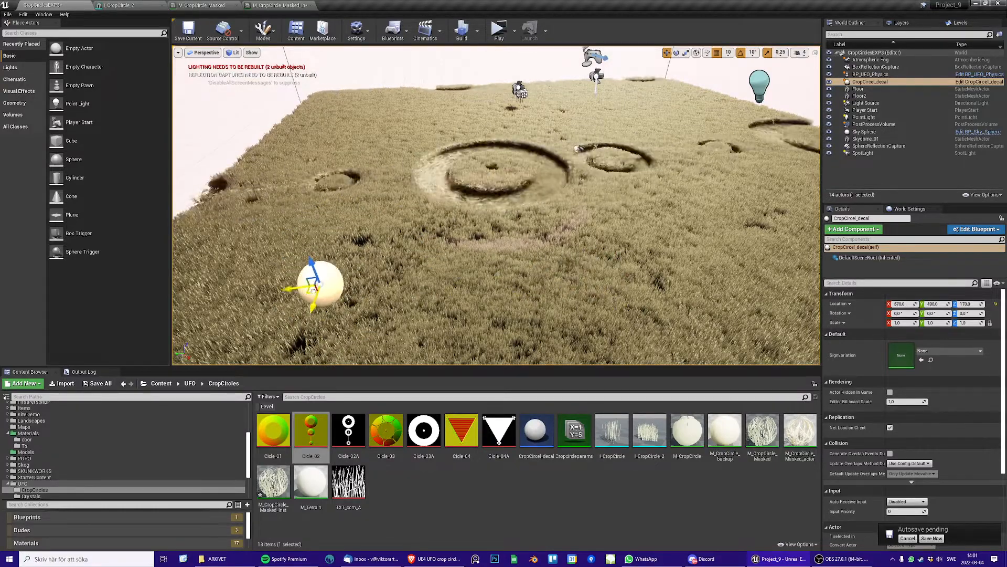
Move the CropCircel_decal actor across the grass field to shift the crop circle pattern
left_click_drag(548, 189, 273, 118, "alt")
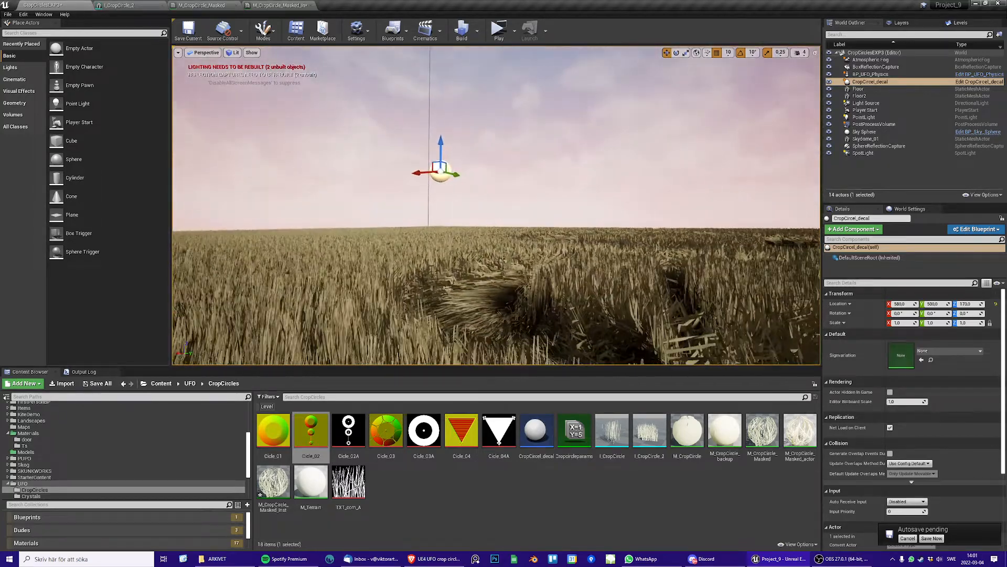
left_click_drag(600, 187, 671, 283, "alt")
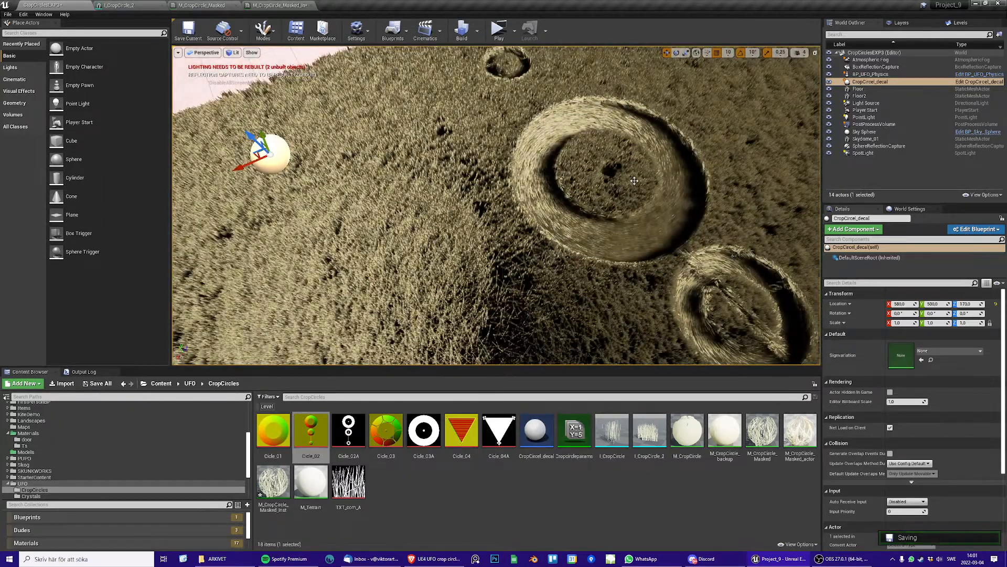
right_click_drag(635, 181, 732, 170)
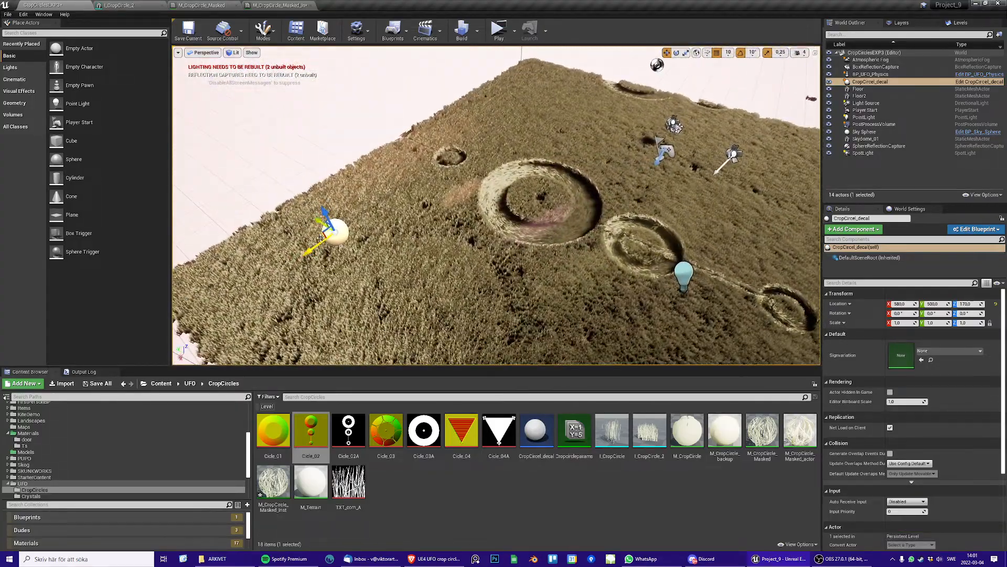
left_click_drag(319, 236, 300, 262)
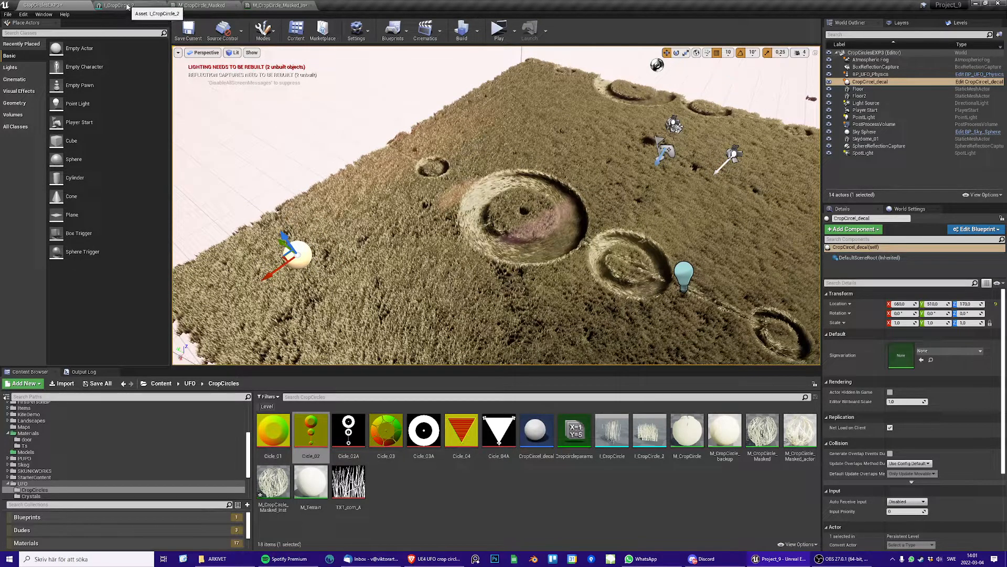
In the M_CropCircle_Masked material, move the green constant beside the green Param and shift the grass mask Texture Sample clear of it
left_click(202, 6)
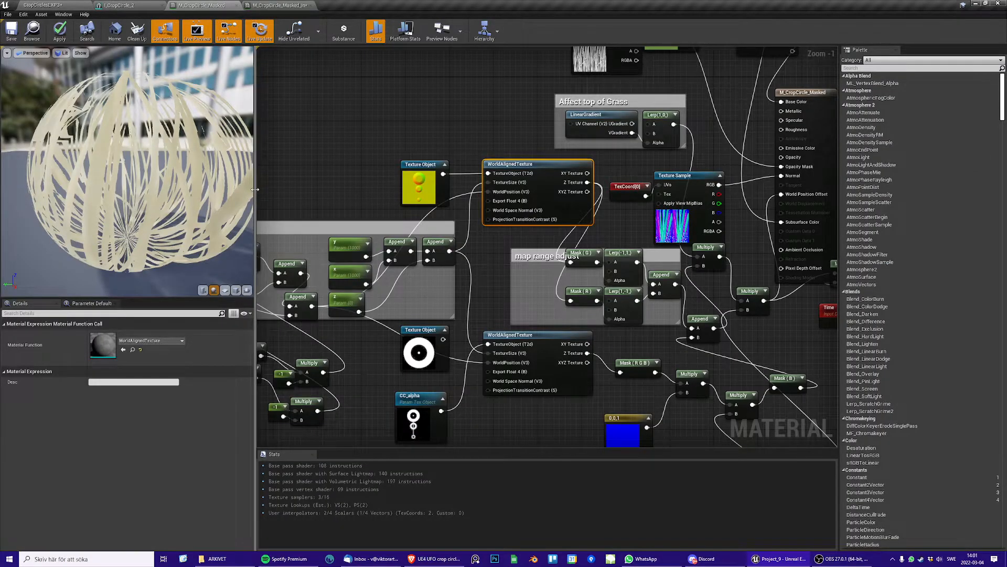
left_click_drag(255, 191, 178, 185)
right_click_drag(232, 166, 166, 278)
right_click_drag(356, 175, 345, 221)
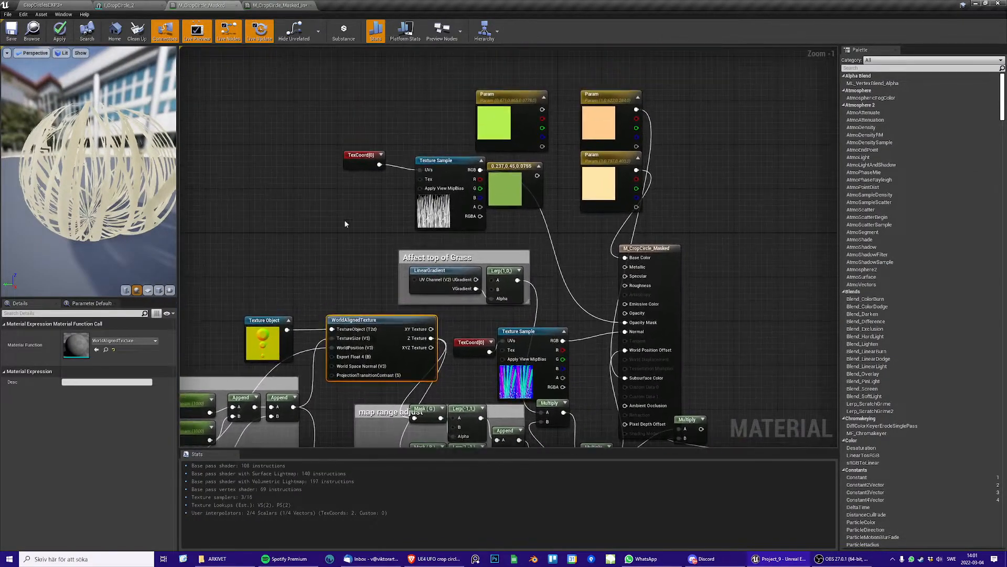
scroll(555, 246, "up", 1)
right_click_drag(504, 221, 572, 237)
left_click(575, 172)
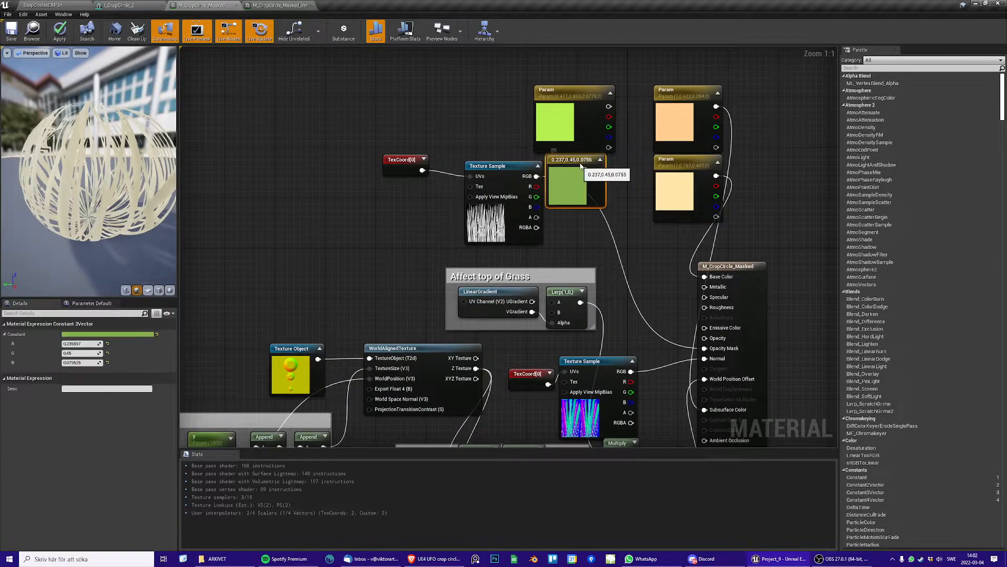
left_click_drag(574, 172, 605, 108)
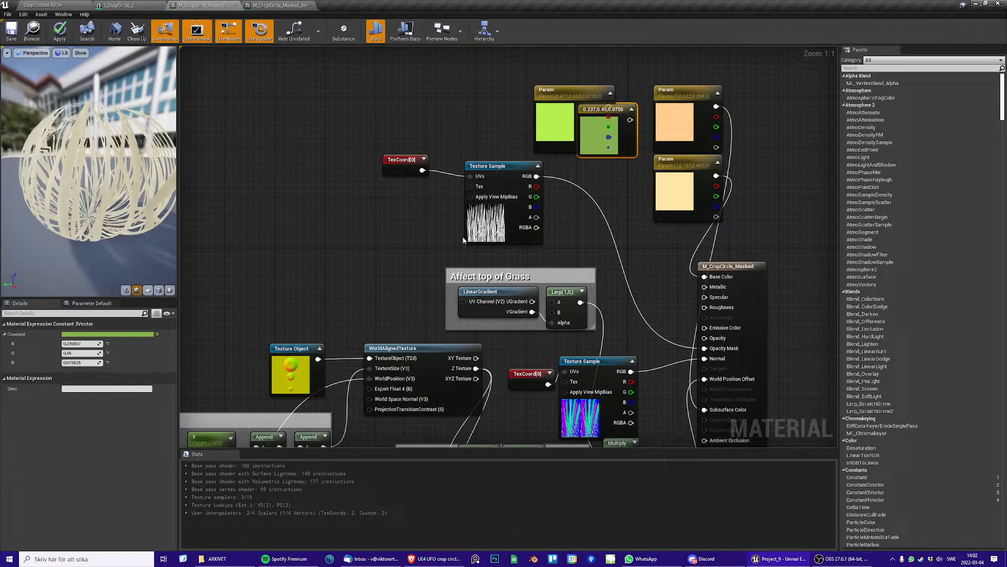
left_click(496, 161)
left_click_drag(496, 162, 477, 149)
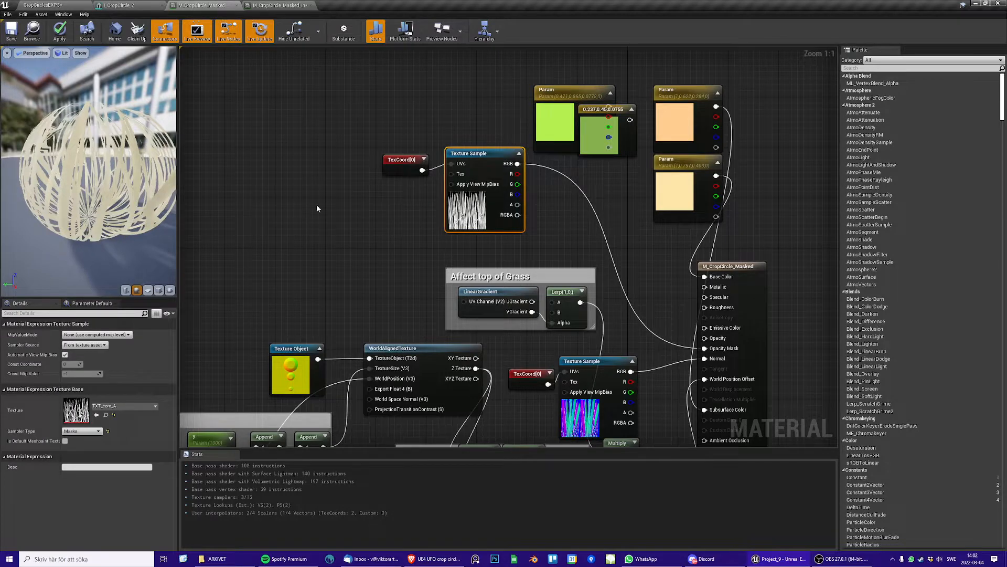
Switch the material preview to a plane and turn it to face the grass blades
left_click(150, 292)
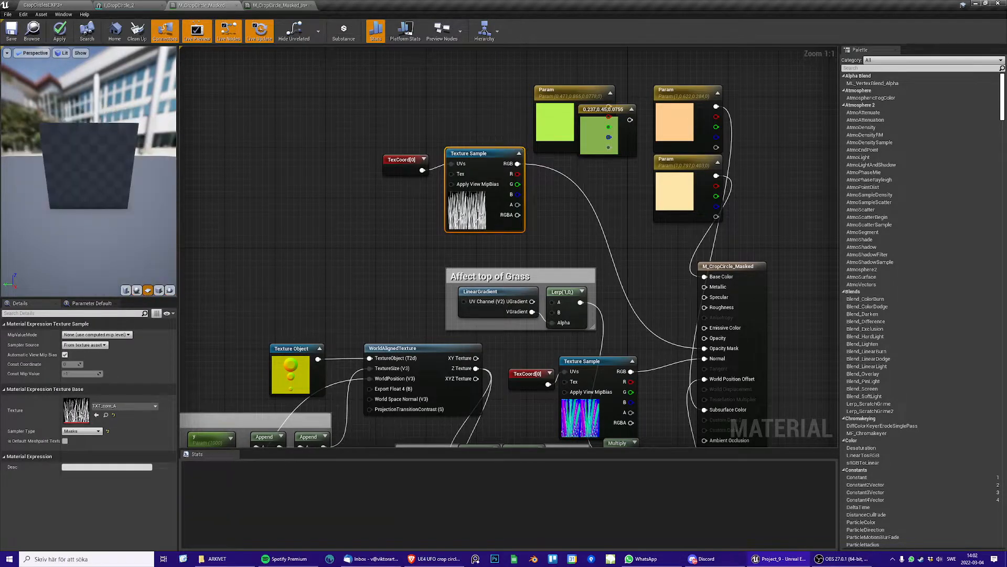
left_click_drag(119, 223, 194, 202)
left_click_drag(48, 186, 133, 184)
Reposition the normal map Texture Sample and the "Affect top of Grass" comment group slightly within the graph
right_click_drag(391, 247, 407, 177)
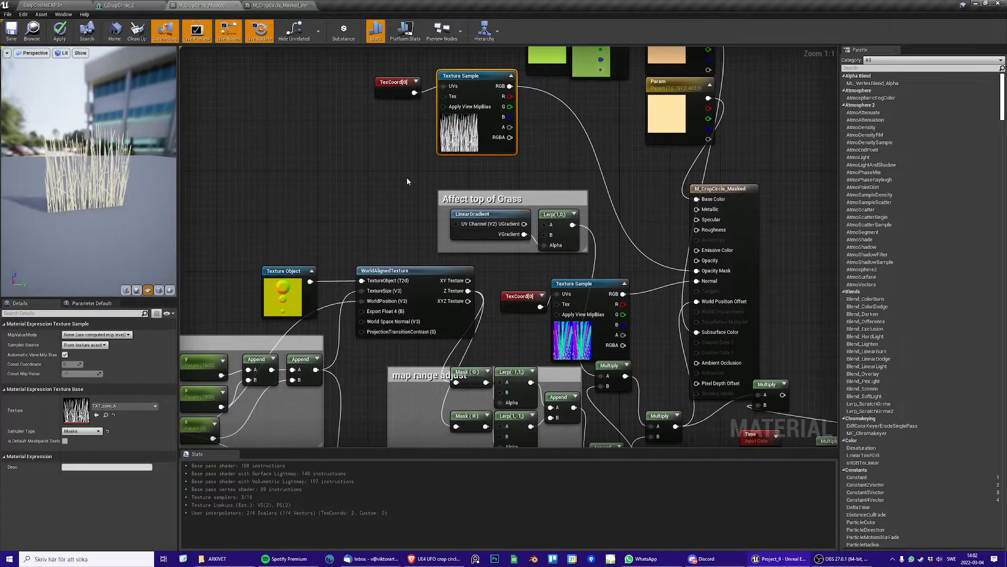
left_click_drag(612, 279, 618, 267)
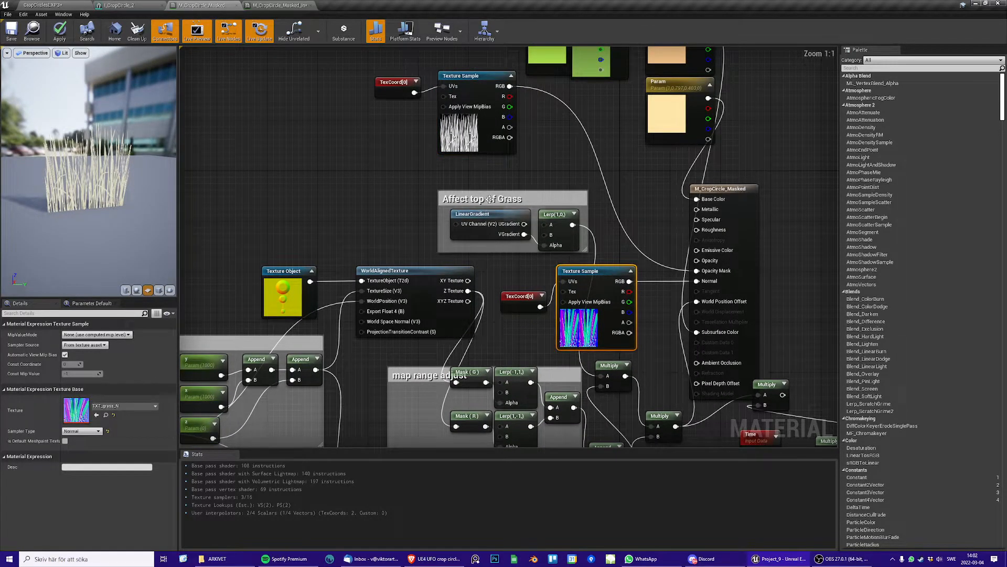
left_click_drag(490, 206, 483, 193)
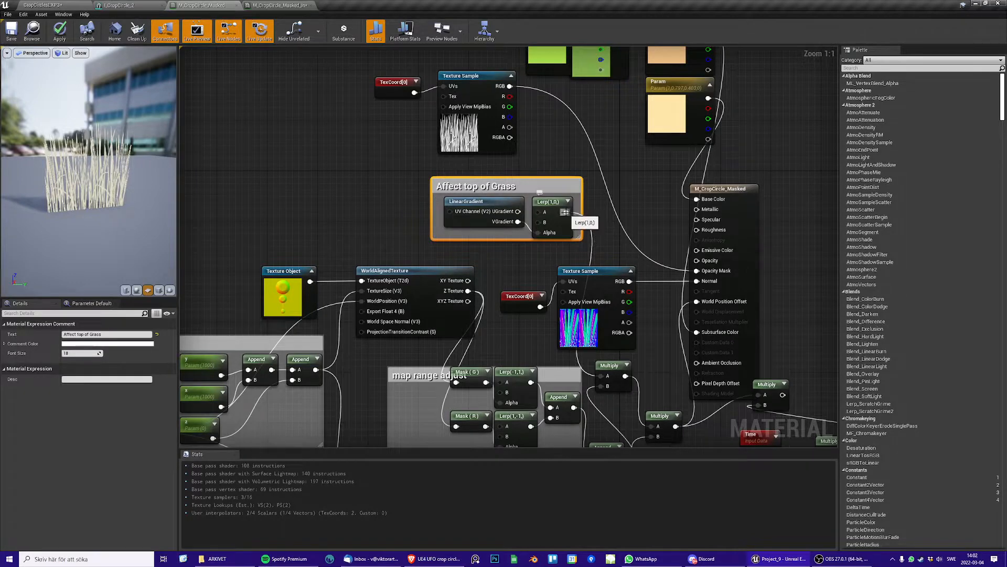
Connect the "Affect top of Grass" Lerp output to Base Color and inspect the gradient on the grass preview
left_click_drag(566, 211, 697, 199)
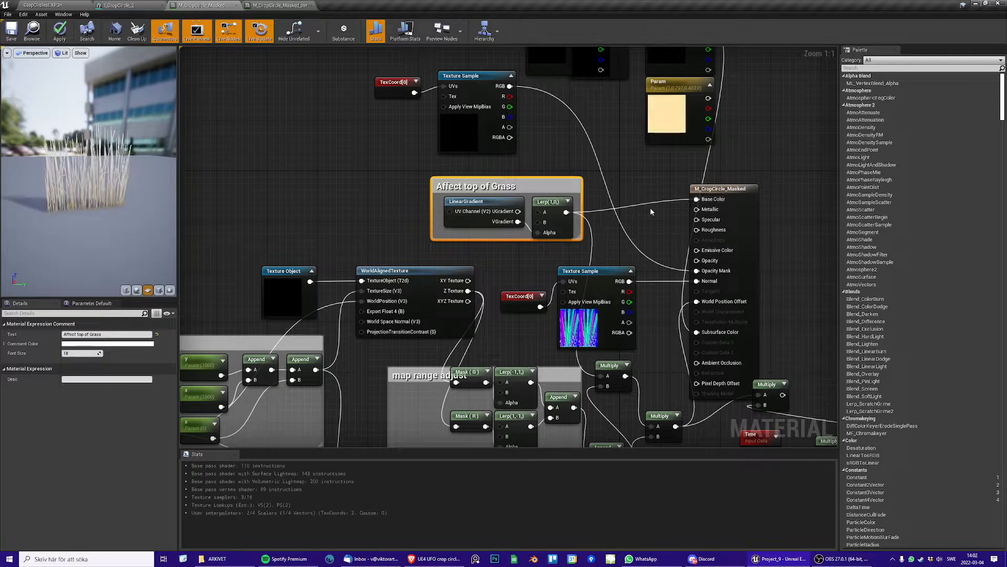
right_click_drag(353, 183, 342, 216)
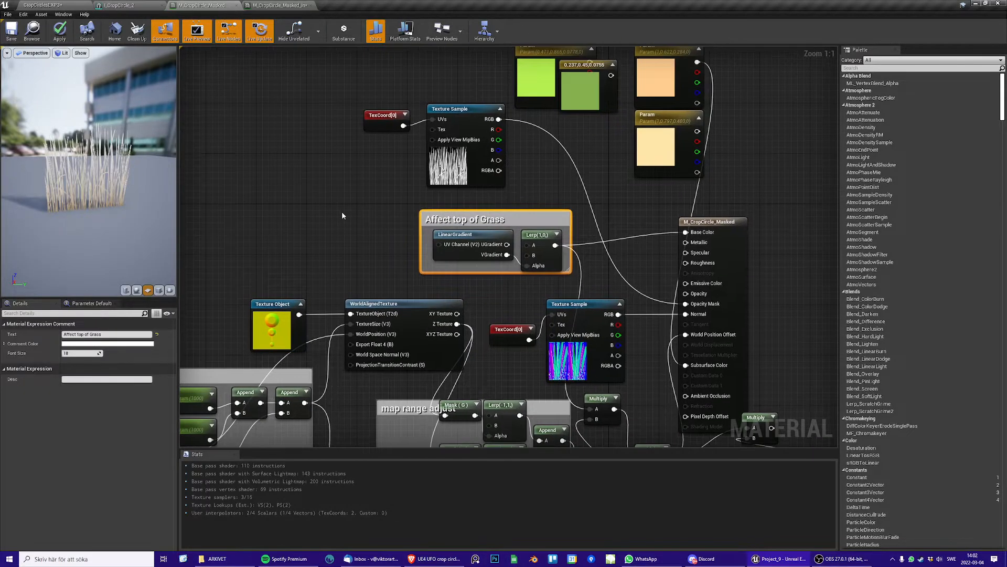
left_click_drag(89, 200, 193, 180)
scroll(92, 179, "up", 5)
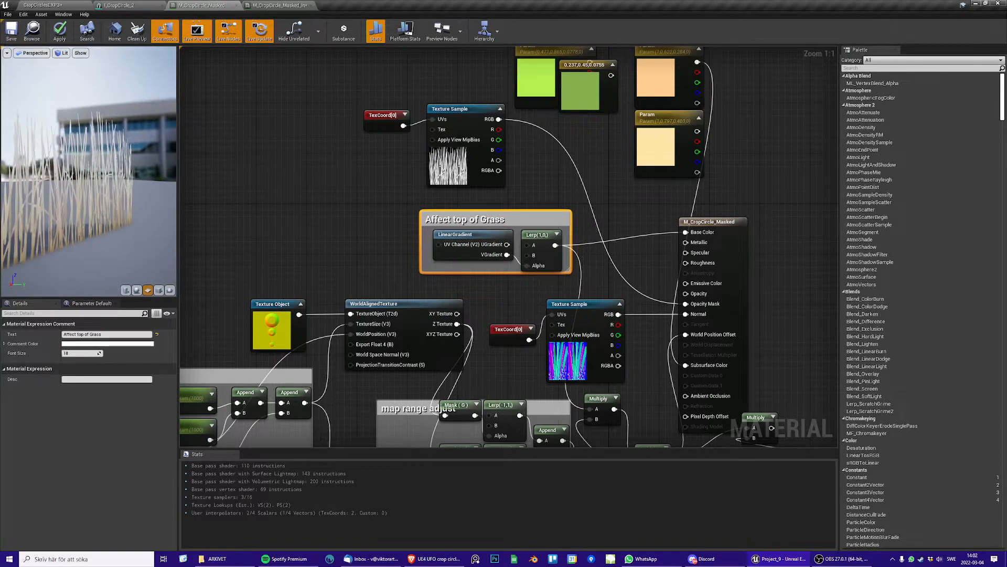
mouse_move(93, 178)
left_mouse_down()
mouse_move(112, 173)
mouse_move(116, 150)
mouse_move(107, 175)
left_mouse_up()
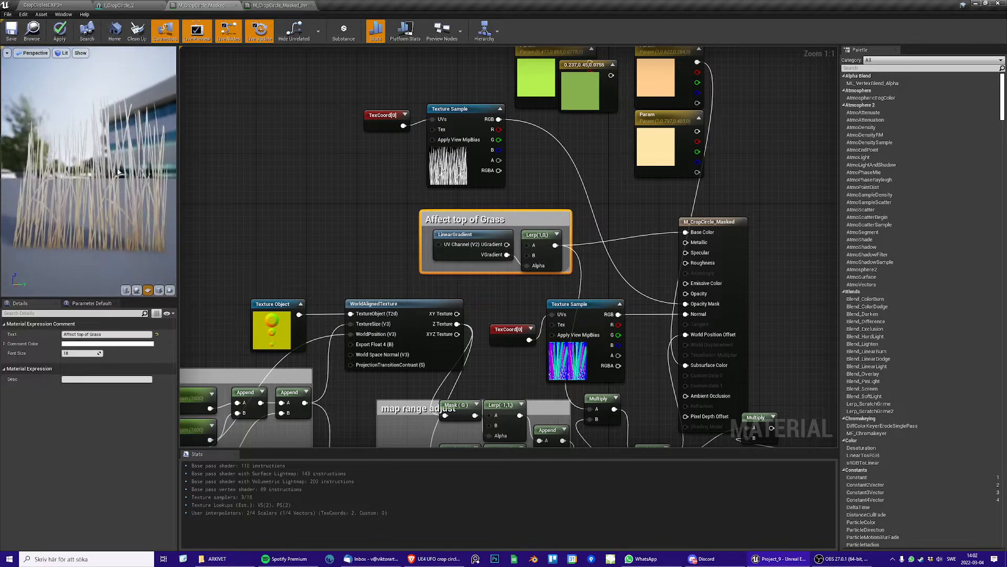
scroll(93, 179, "down", 3)
Enlarge the "Affect top of Grass" comment box and reposition the M_CropCircle_Masked result node
mouse_move(694, 221)
left_mouse_down()
mouse_move(671, 222)
mouse_move(685, 227)
left_mouse_up()
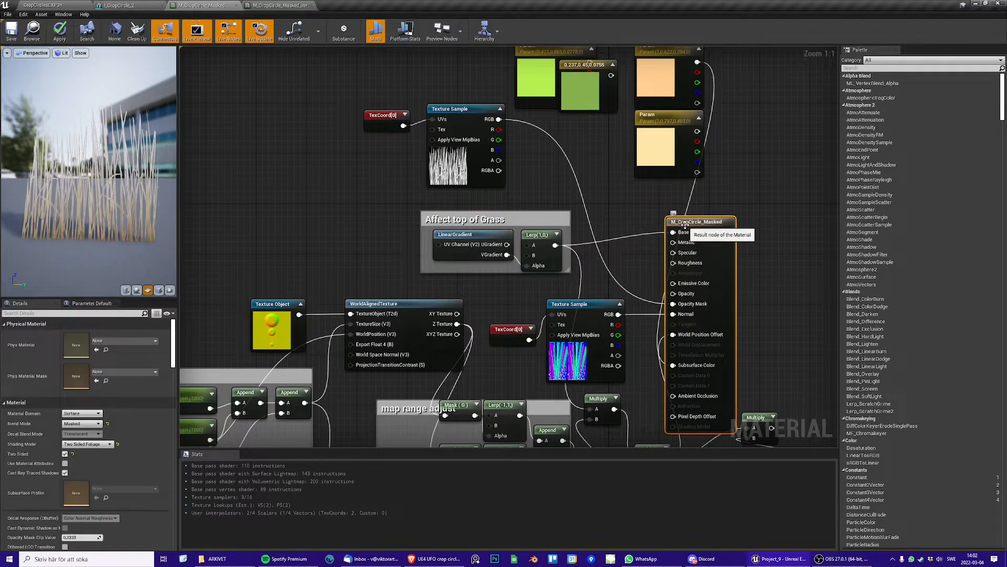
left_click_drag(93, 179, 134, 180)
left_click(535, 247)
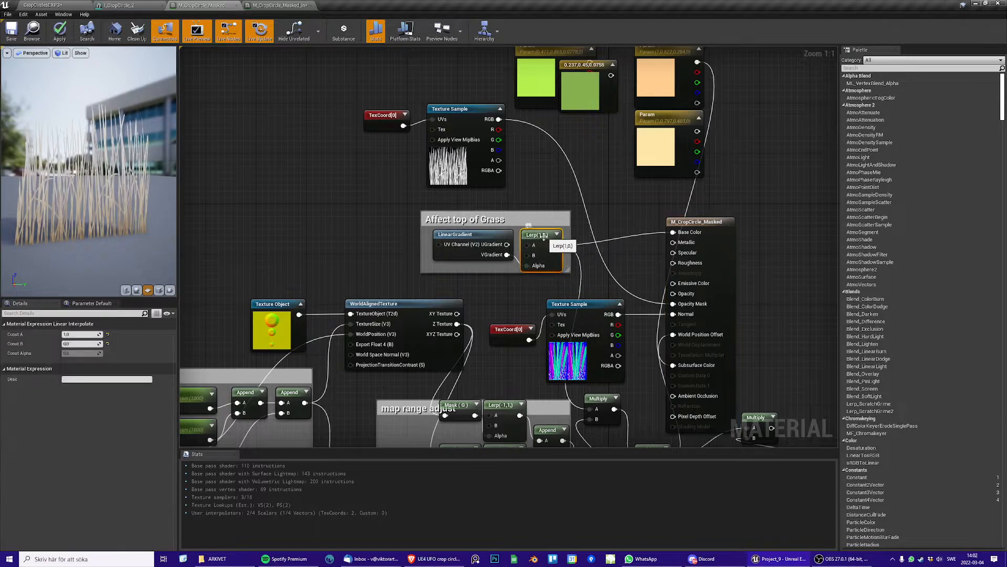
left_click_drag(569, 271, 578, 284)
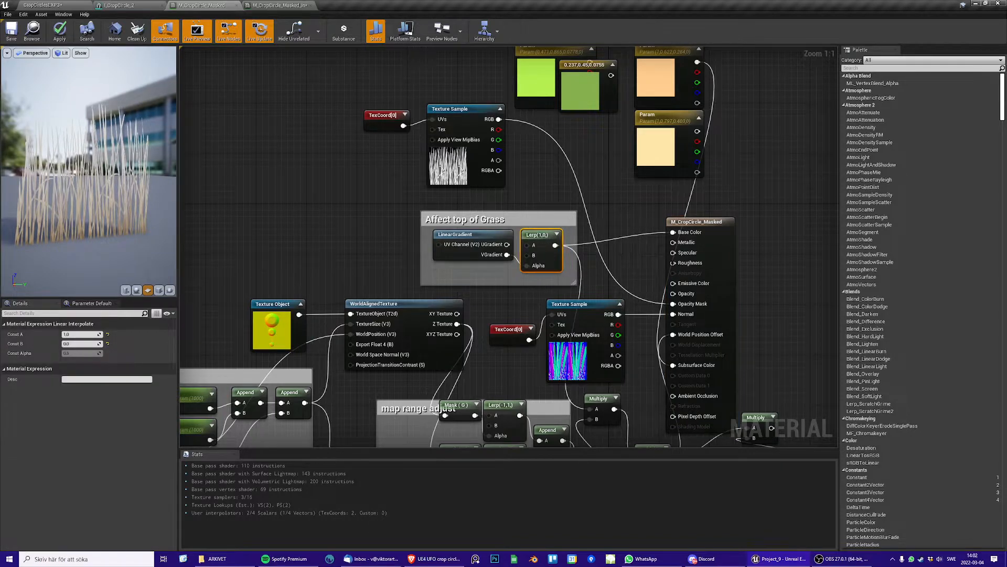
left_click(687, 224)
left_click_drag(687, 224, 706, 224)
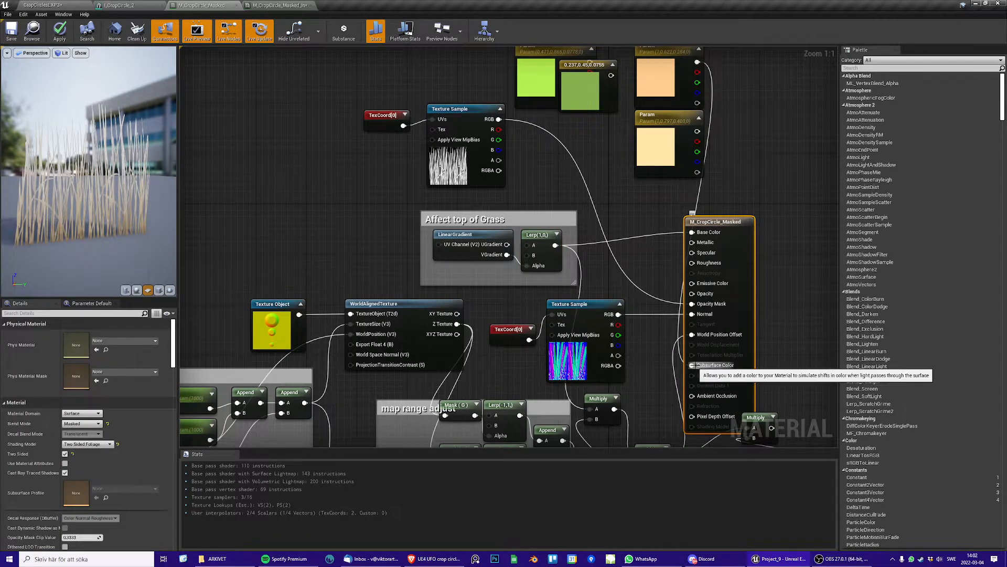
Insert a reroute node on the Subsurface Color wire, disconnect it from the result node, and inspect the preview
double_click(679, 356)
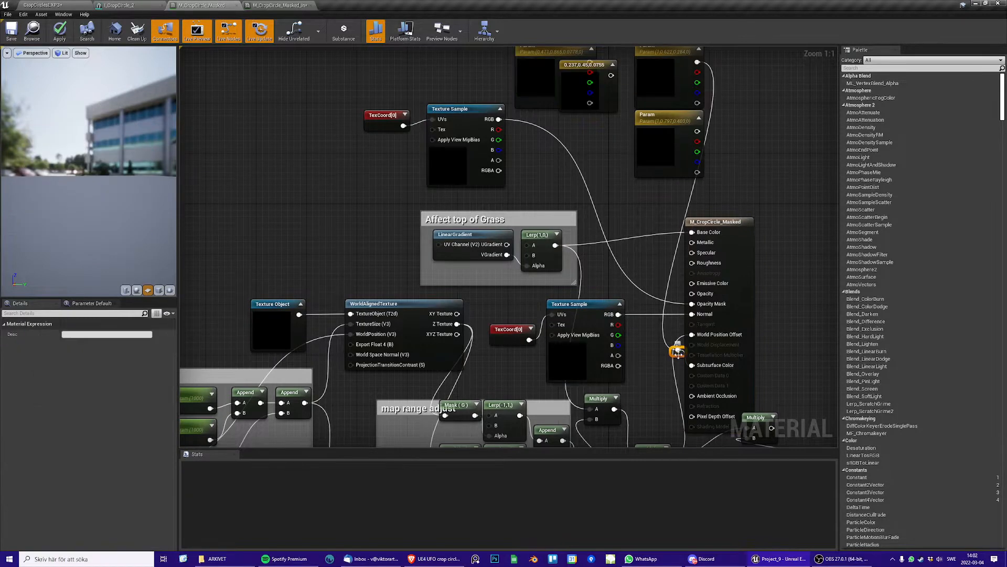
mouse_move(679, 354)
left_mouse_down()
mouse_move(662, 367)
mouse_move(668, 349)
left_mouse_up()
left_click(665, 336)
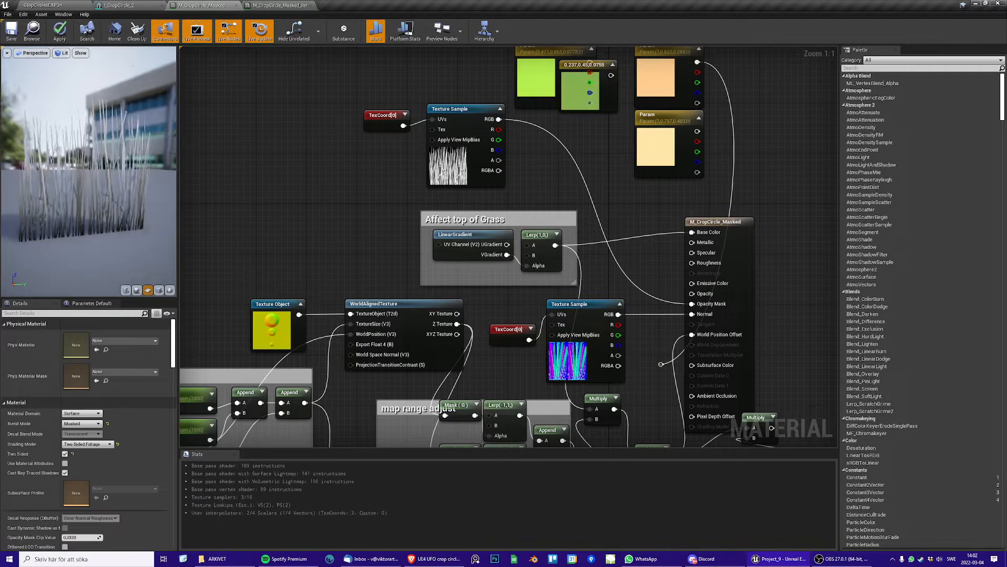
left_click_drag(118, 180, 113, 209)
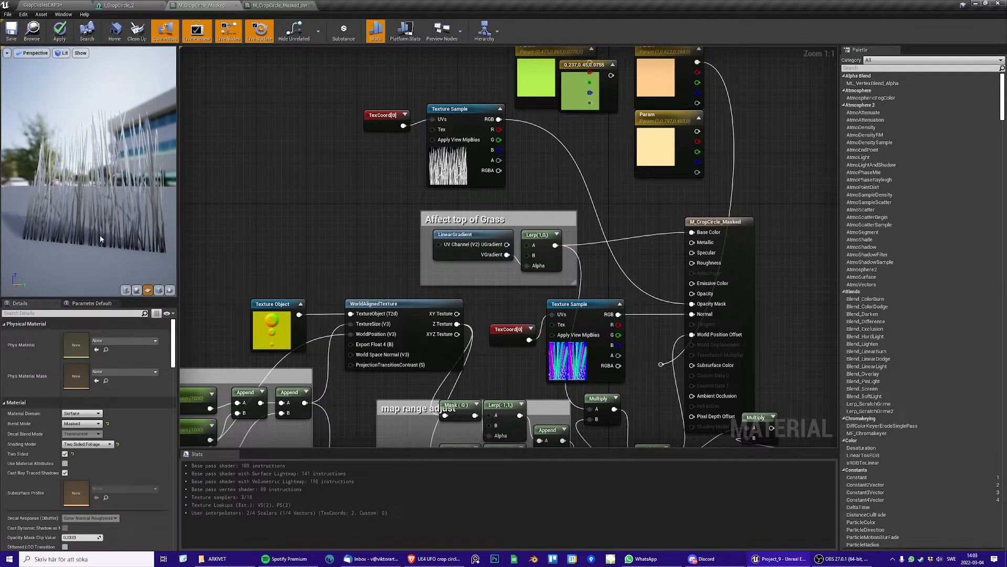
left_click_drag(105, 248, 119, 202)
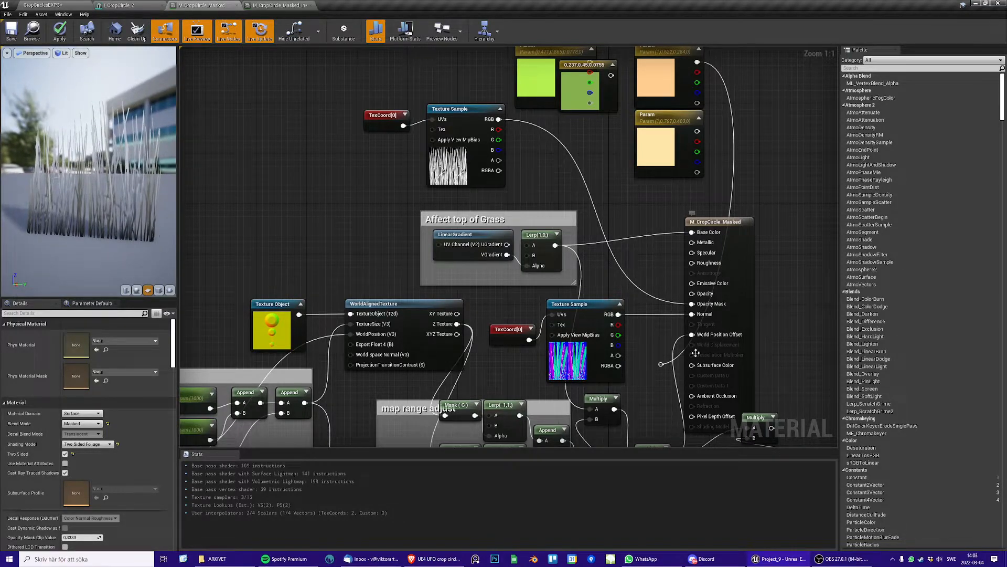
Insert a reroute node on the Opacity Mask wire and disconnect it from the result node
double_click(671, 303)
left_click_drag(691, 304, 686, 307, "ctrl")
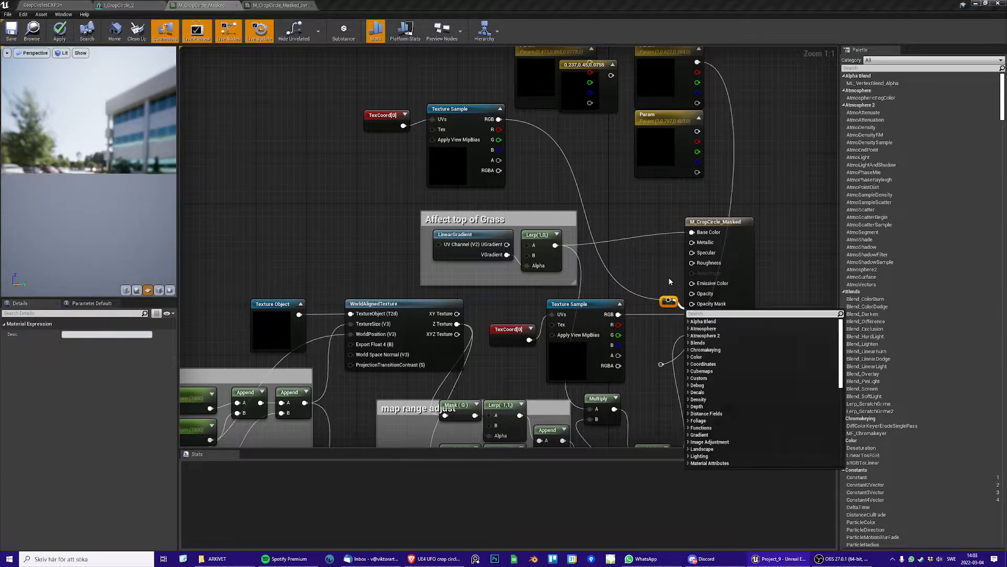
left_click(671, 294)
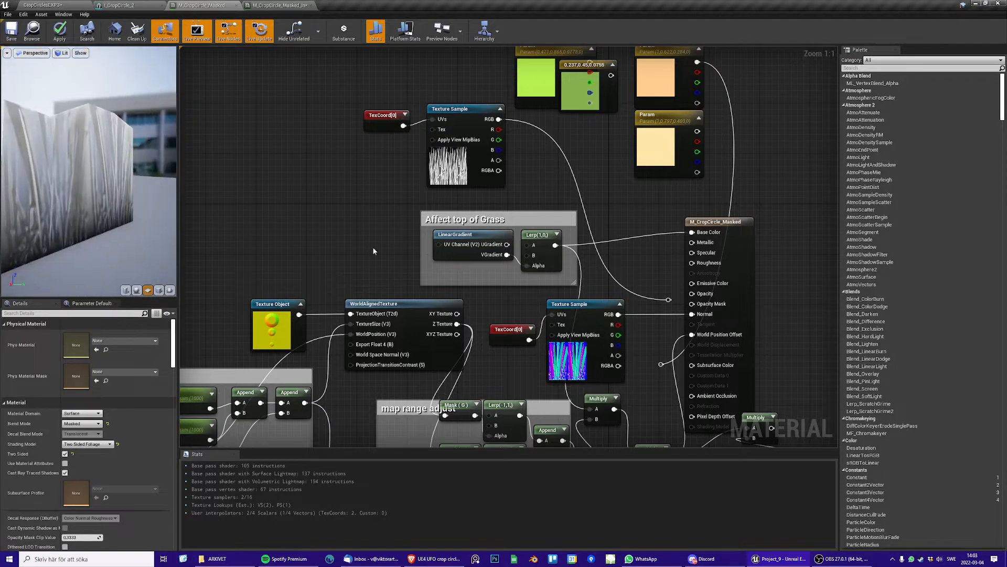
Insert a reroute node on the Normal wire, disconnect it from the result node, and inspect the plain gradient preview
double_click(677, 315)
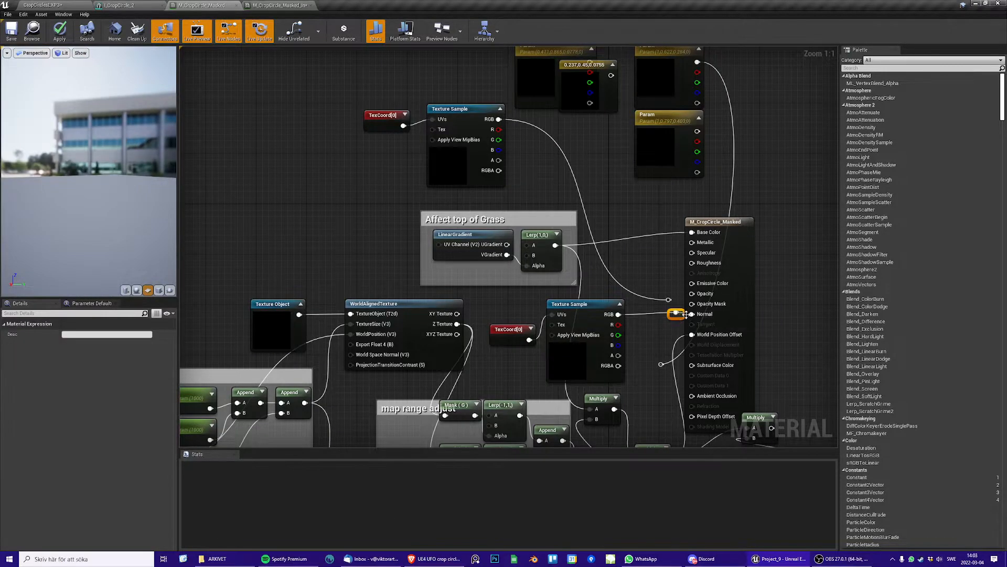
left_click_drag(693, 316, 671, 320, "ctrl")
left_click(658, 325)
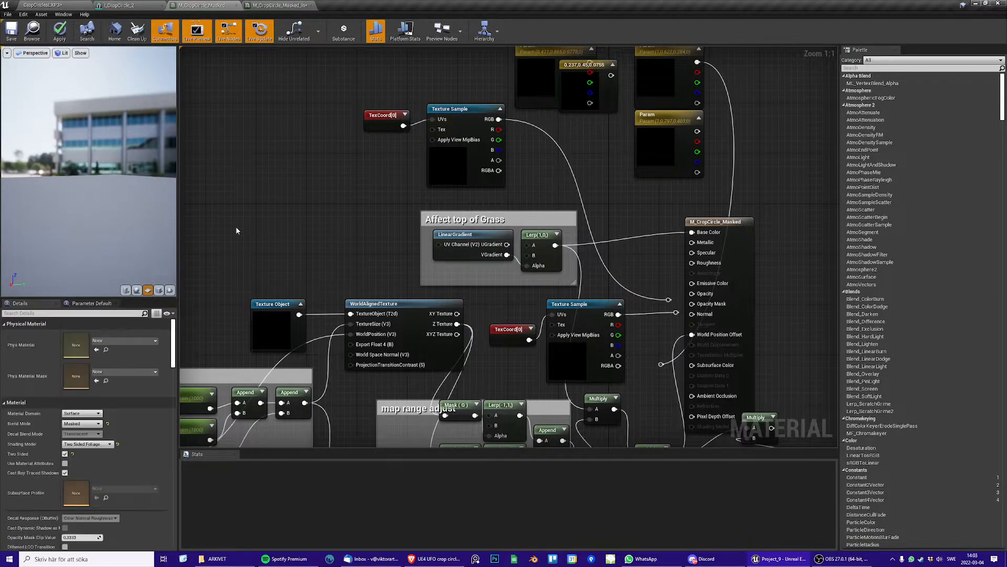
left_click_drag(109, 209, 117, 214)
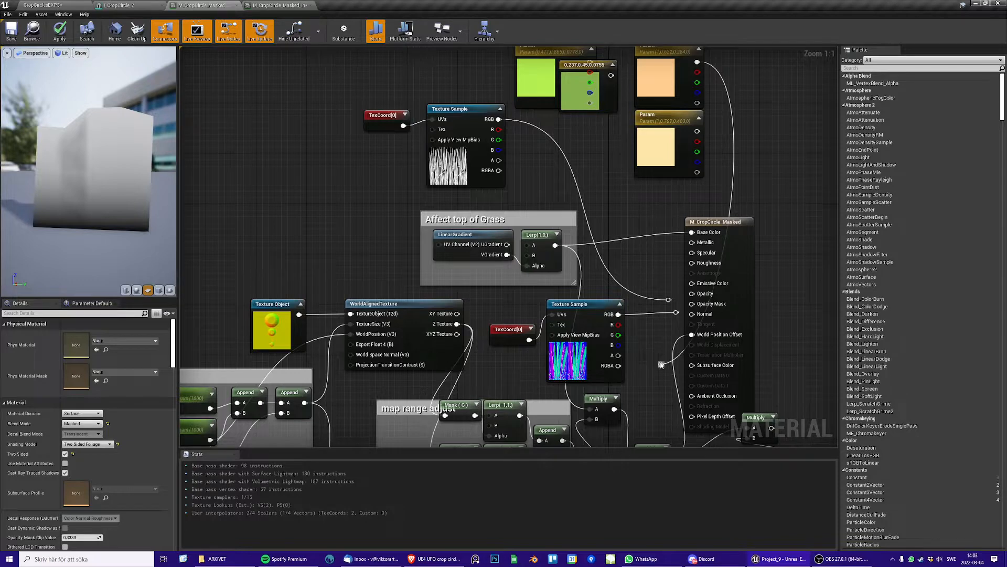
Reconnect the reroute nodes to the Subsurface Color, Normal and Opacity Mask inputs of the result node
left_click_drag(661, 364, 691, 365)
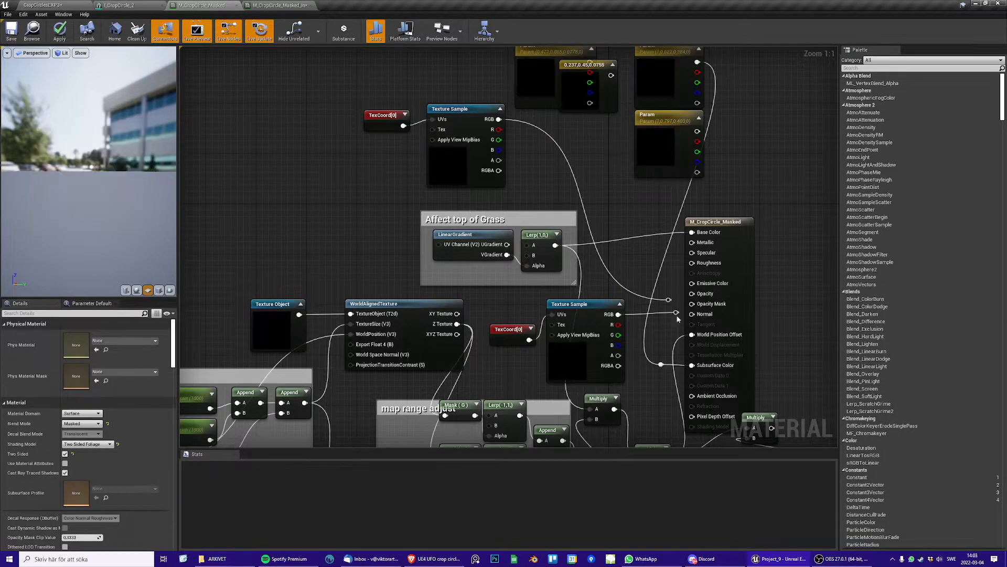
left_click(677, 316)
mouse_move(676, 313)
left_mouse_down()
mouse_move(701, 314)
mouse_move(669, 303)
mouse_move(694, 305)
left_mouse_up()
left_click(667, 302)
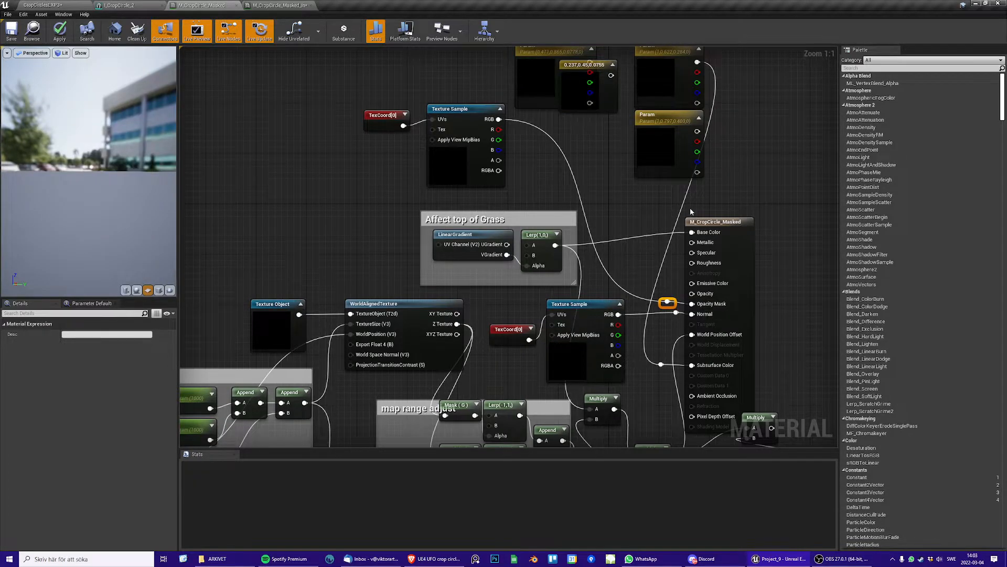
Reconnect the pale cream Param colour to Base Color in place of the Lerp gradient
right_click_drag(690, 212, 689, 238)
left_click_drag(695, 158, 692, 259)
right_click_drag(669, 278, 681, 194)
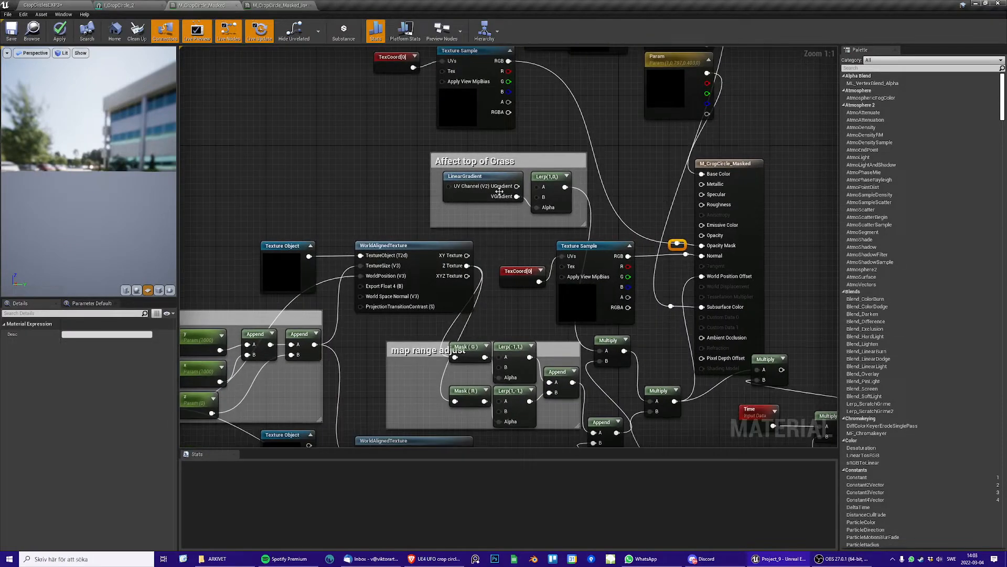
Space out the two Multiply nodes between the "map range adjust" group and World Position Offset
left_click_drag(620, 171, 480, 208)
right_click_drag(501, 222, 487, 128)
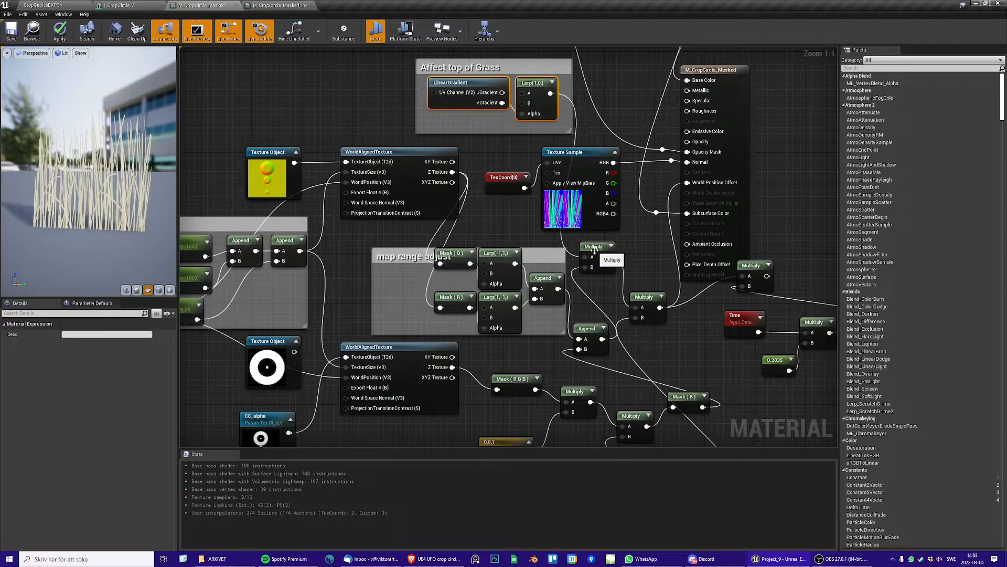
left_click_drag(593, 255, 619, 255)
left_click_drag(642, 300, 658, 300)
right_click_drag(623, 287, 646, 299)
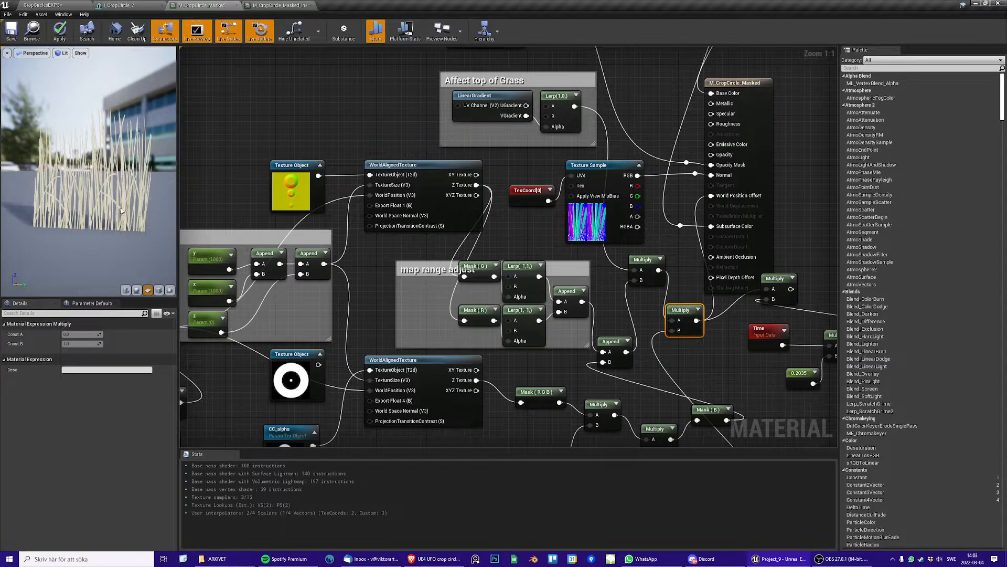
Nudge the Absolute World Position node and the lower Append node of the Sign Texture Scaling group to tidy their wiring
right_click_drag(331, 286, 308, 278)
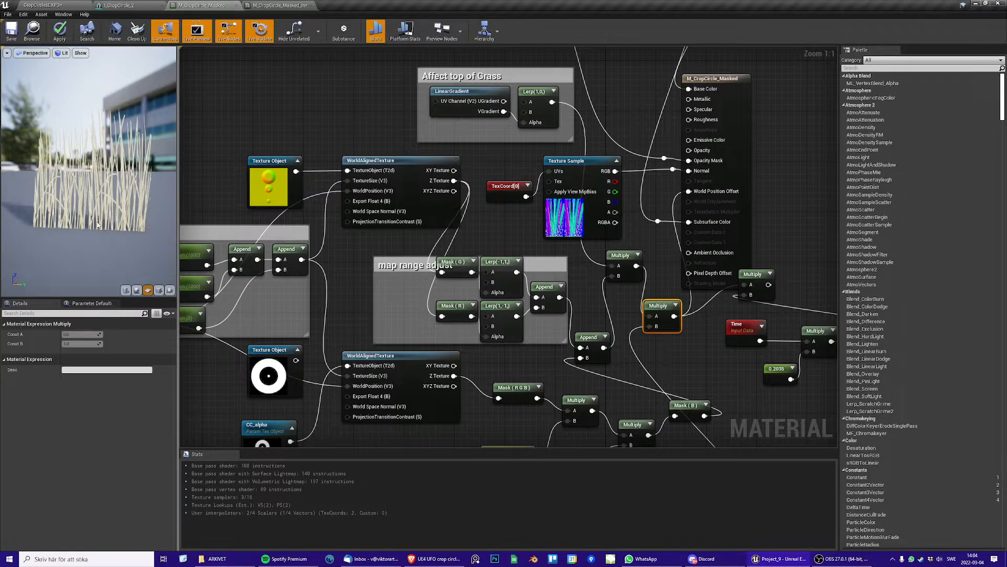
right_click_drag(630, 320, 730, 285)
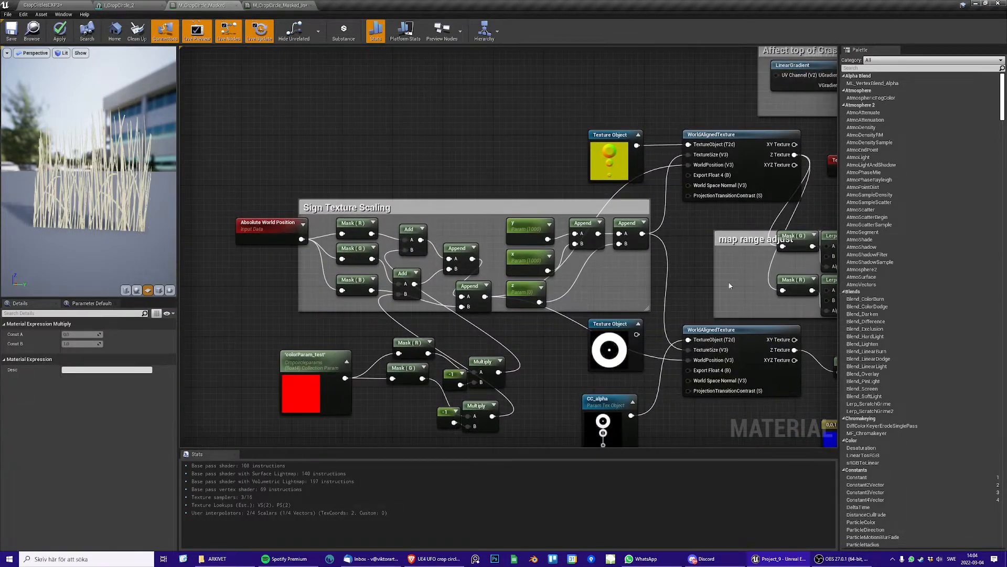
left_click(270, 233)
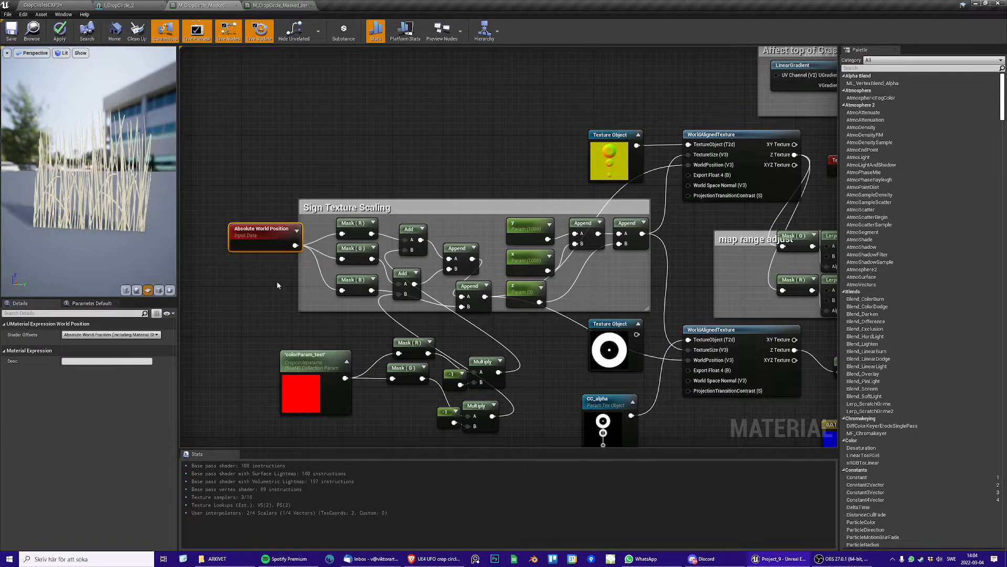
right_click_drag(276, 281, 234, 258)
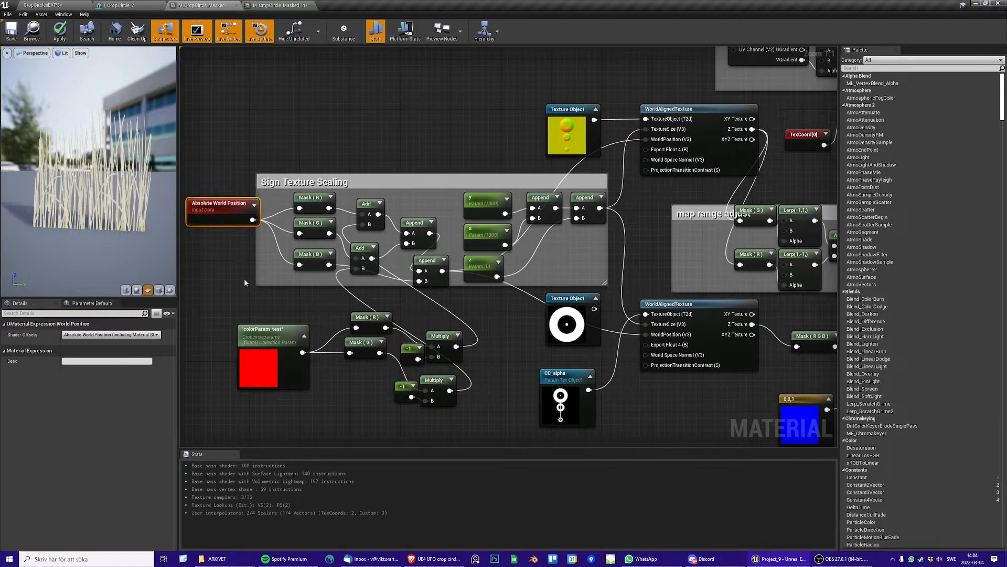
left_click_drag(432, 267, 432, 262)
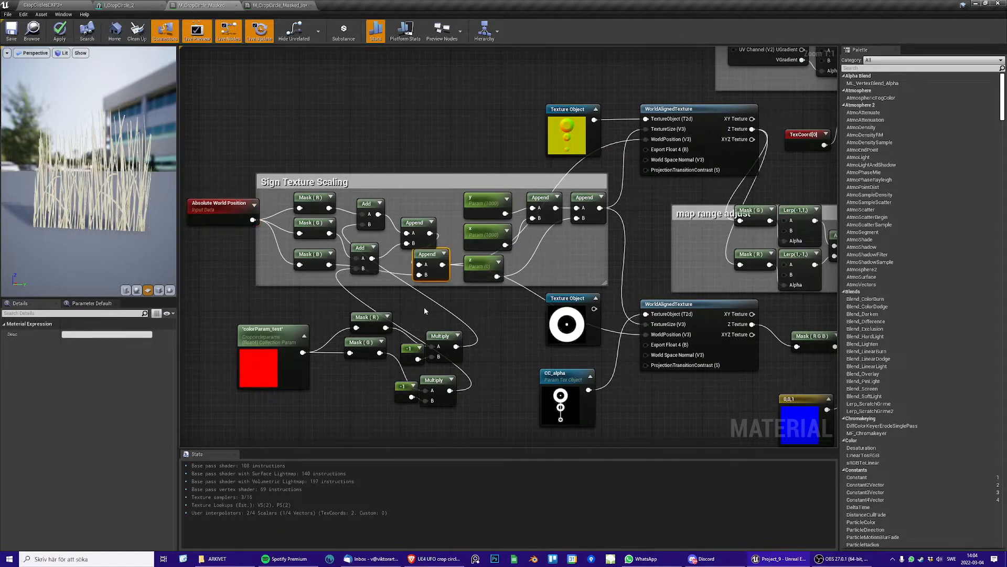
right_click_drag(474, 292, 445, 304)
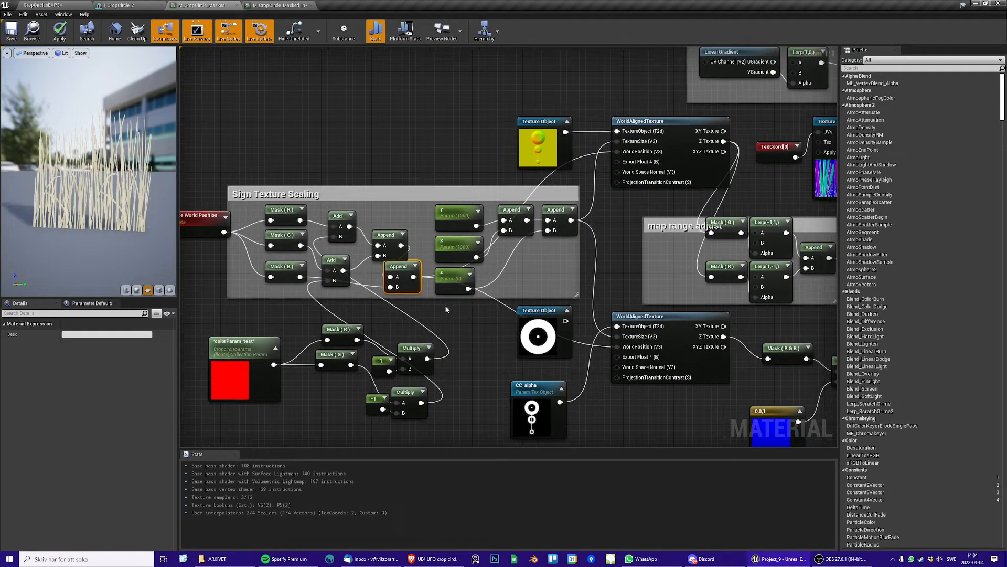
Move the CC_alpha texture parameter closer to the ring Texture Object and the lower WorldAlignedTexture node
right_click_drag(353, 218, 304, 220)
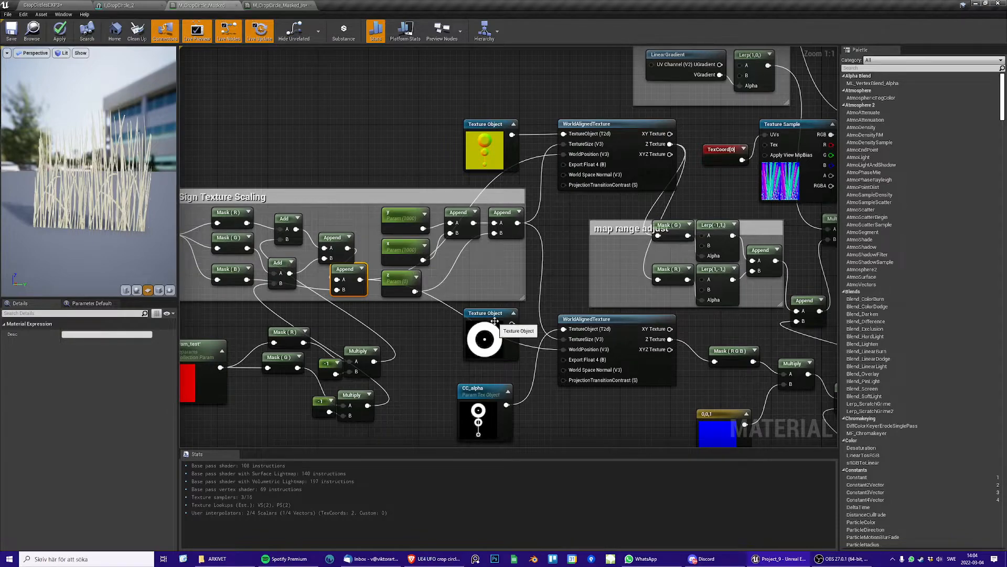
right_click_drag(430, 328, 471, 319)
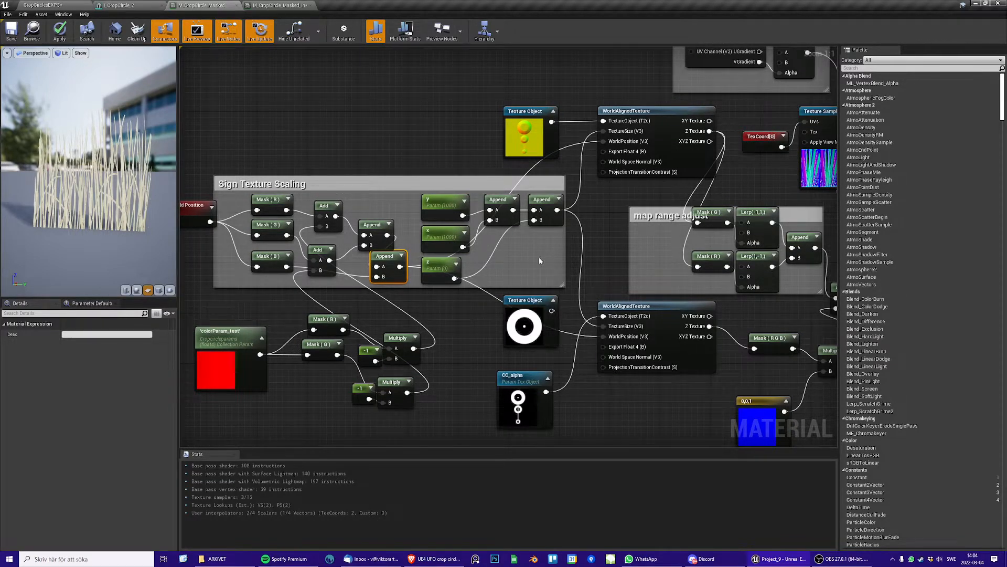
right_click_drag(508, 256, 473, 277)
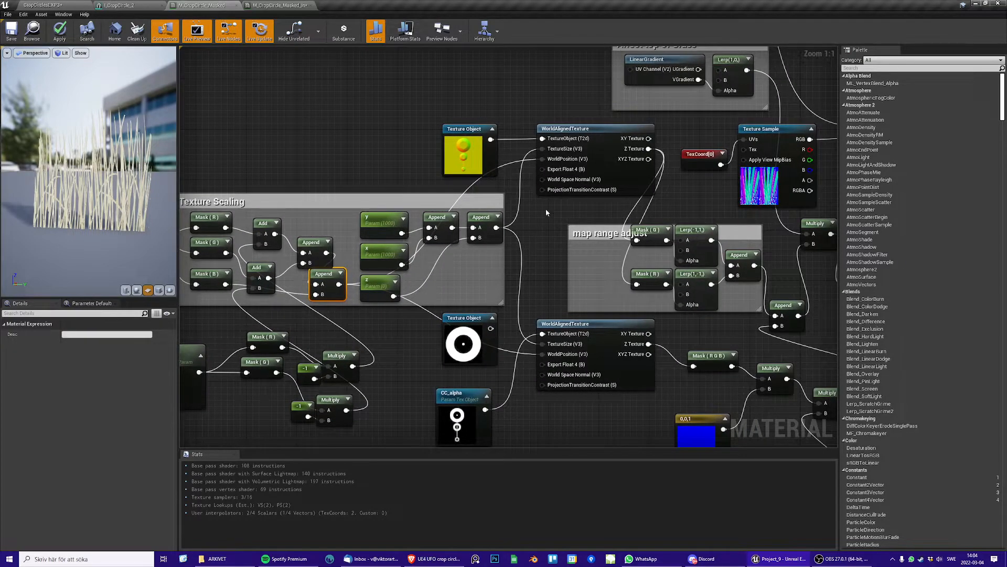
right_click_drag(490, 338, 495, 255)
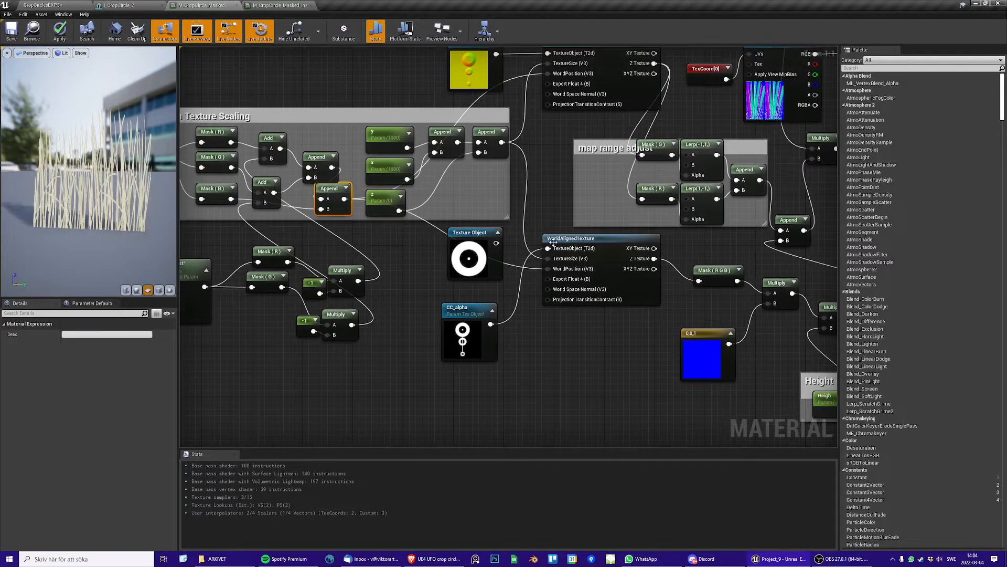
left_click_drag(476, 325, 488, 313)
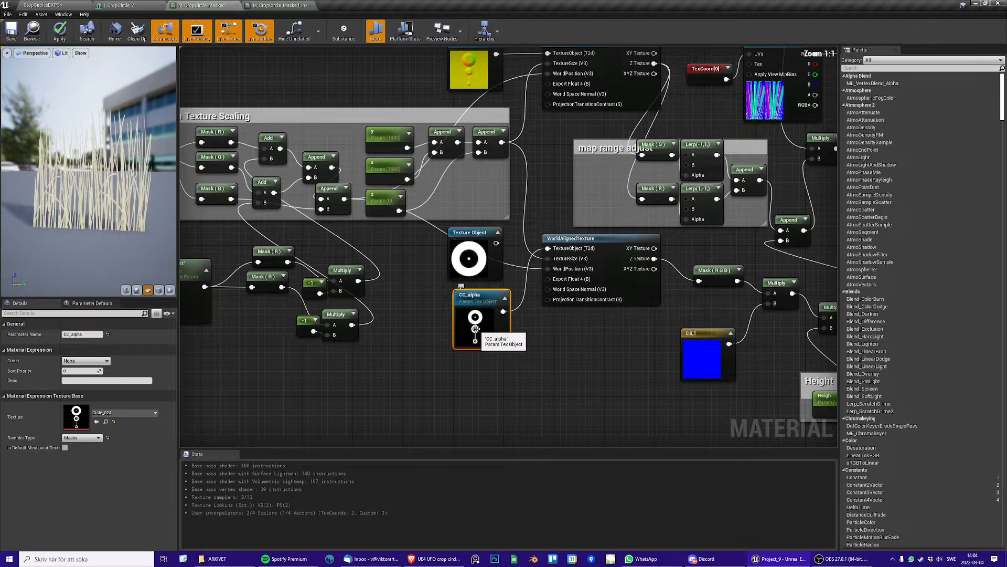
right_click_drag(477, 323, 437, 336)
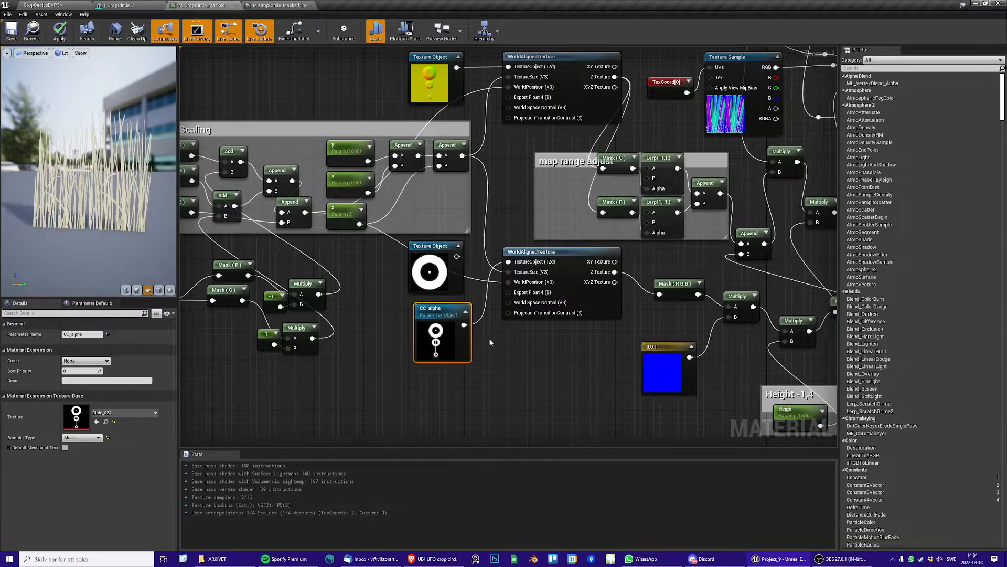
right_click_drag(491, 342, 457, 365)
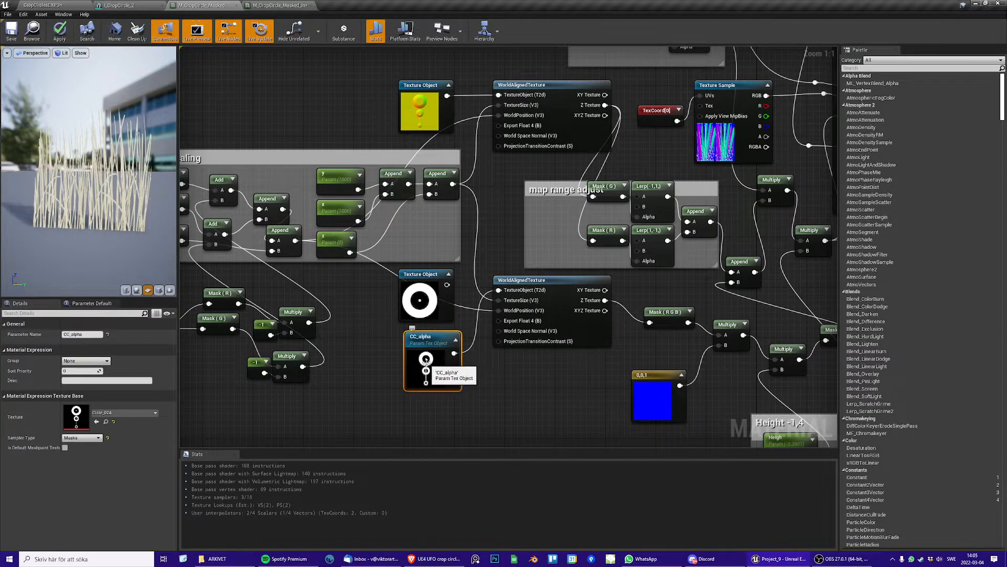
Examine the Multiply node after Mask (R G B) and the blue 0,0,1 constant that feeds it
right_click_drag(420, 376, 355, 339)
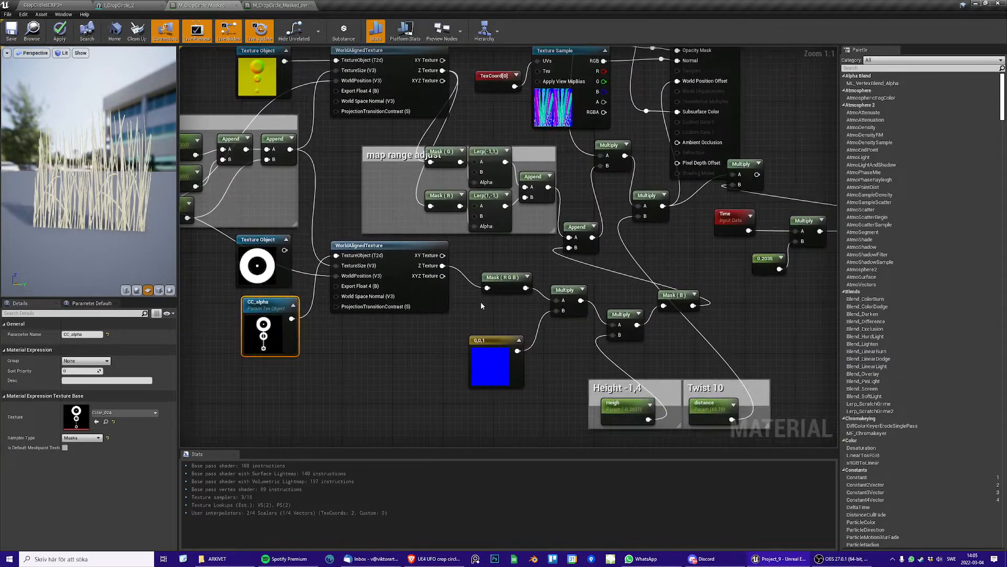
left_click(566, 292)
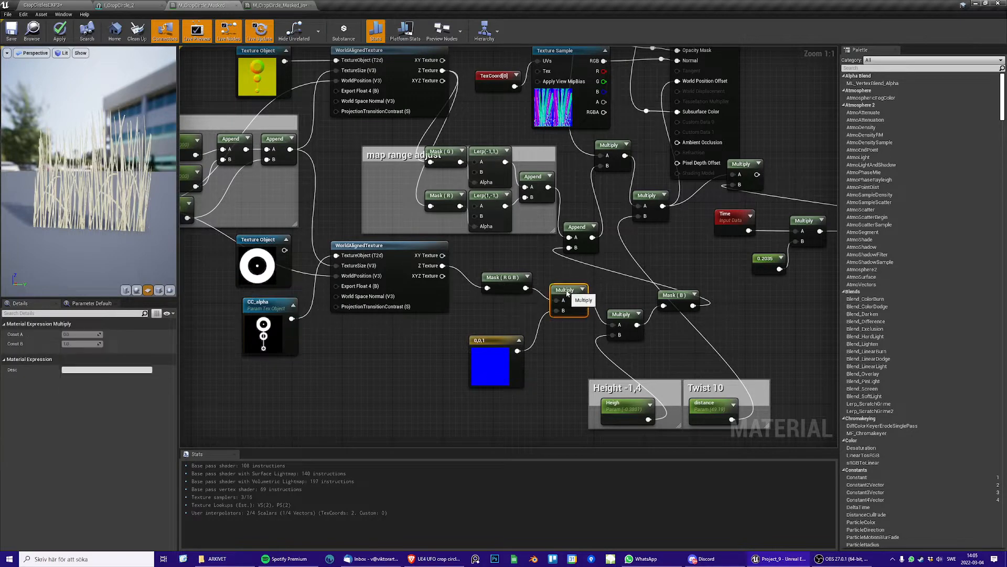
left_click(480, 341)
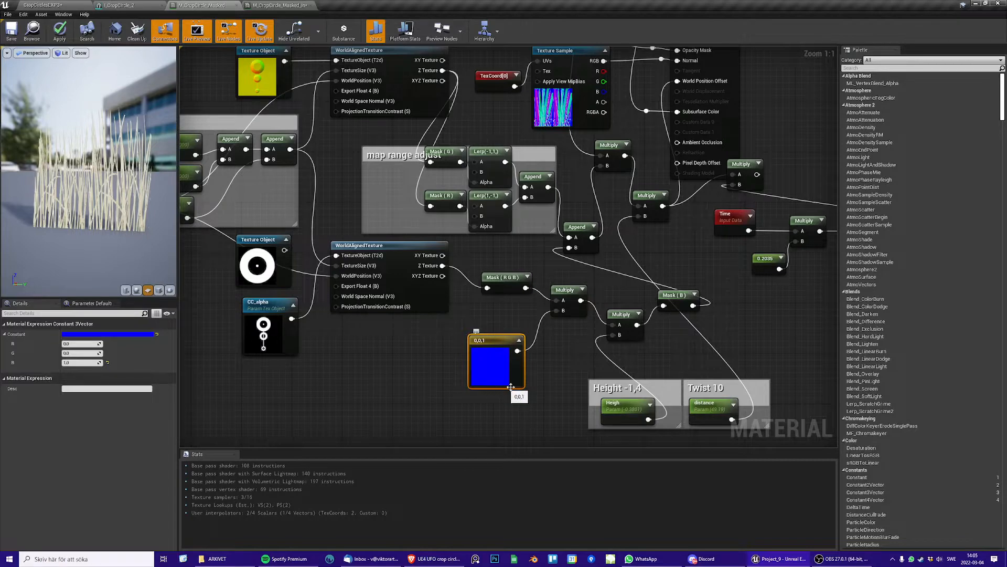
right_click_drag(511, 387, 517, 366)
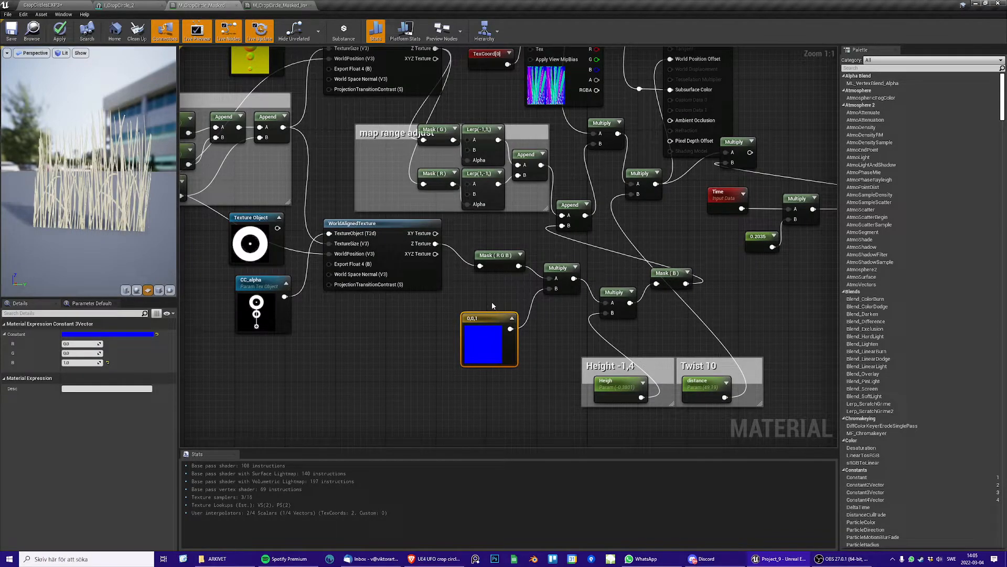
right_click_drag(496, 300, 553, 361)
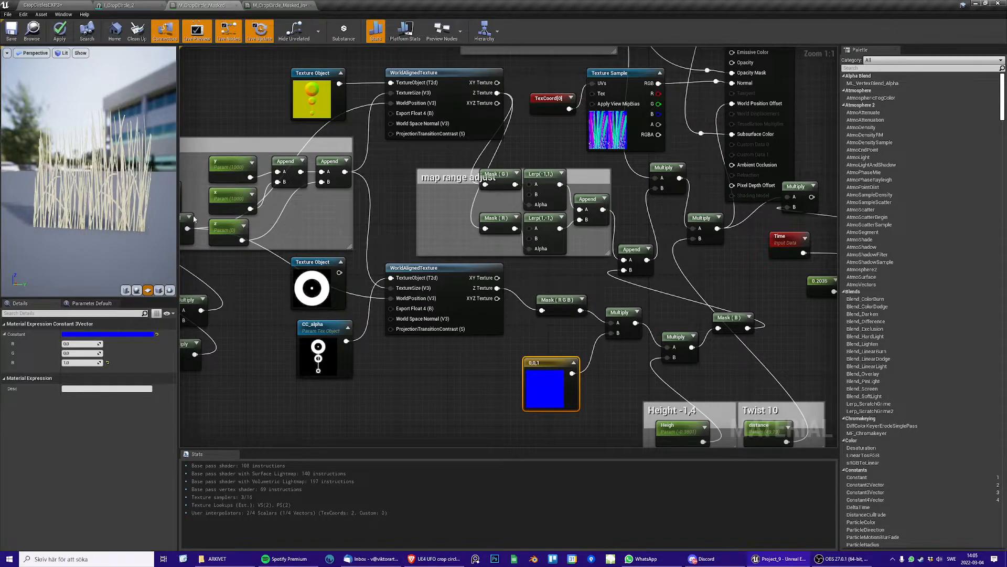
right_click_drag(528, 363, 634, 423)
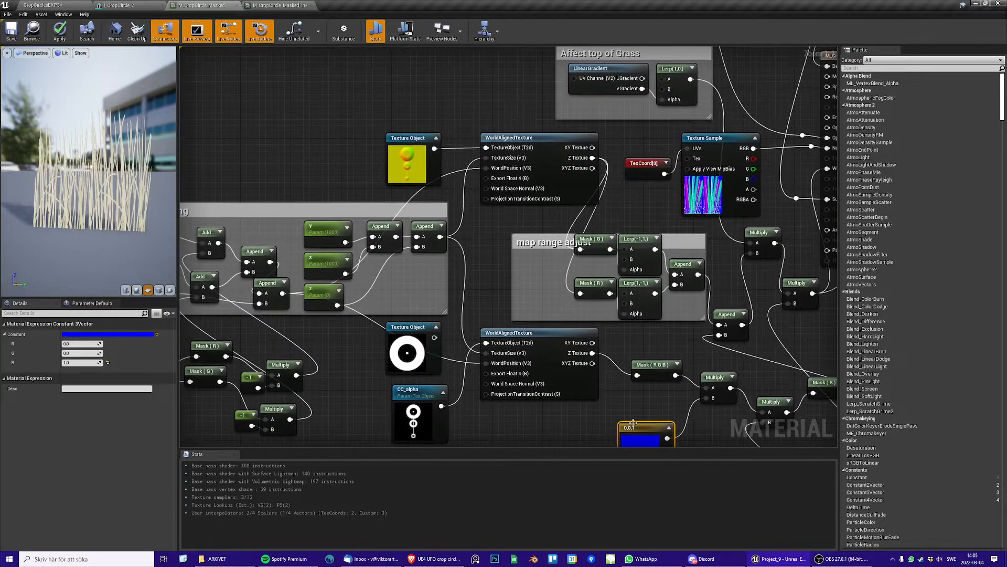
Open the Cicle_02 texture used by the Texture Object above the Sign Texture Scaling group and view it at full size
right_click_drag(514, 261, 533, 284)
left_click(459, 198)
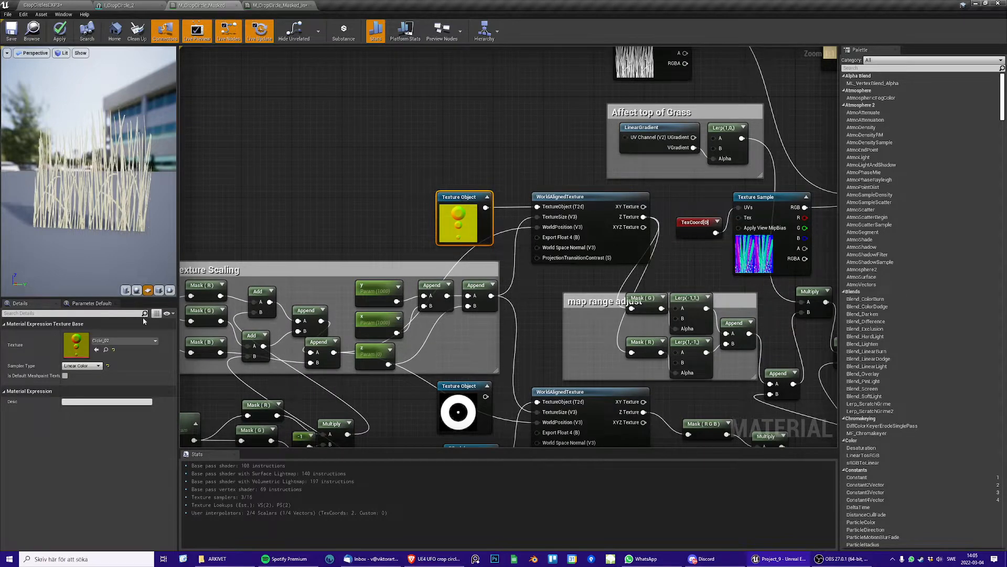
double_click(76, 344)
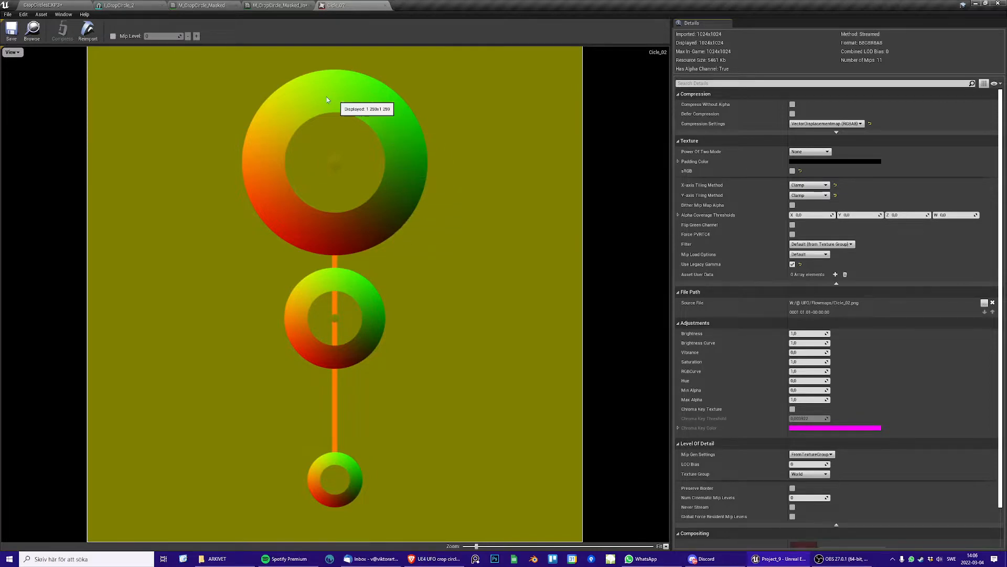
Return to the level and filter the entire Content folder by Texture assets
left_click(55, 4)
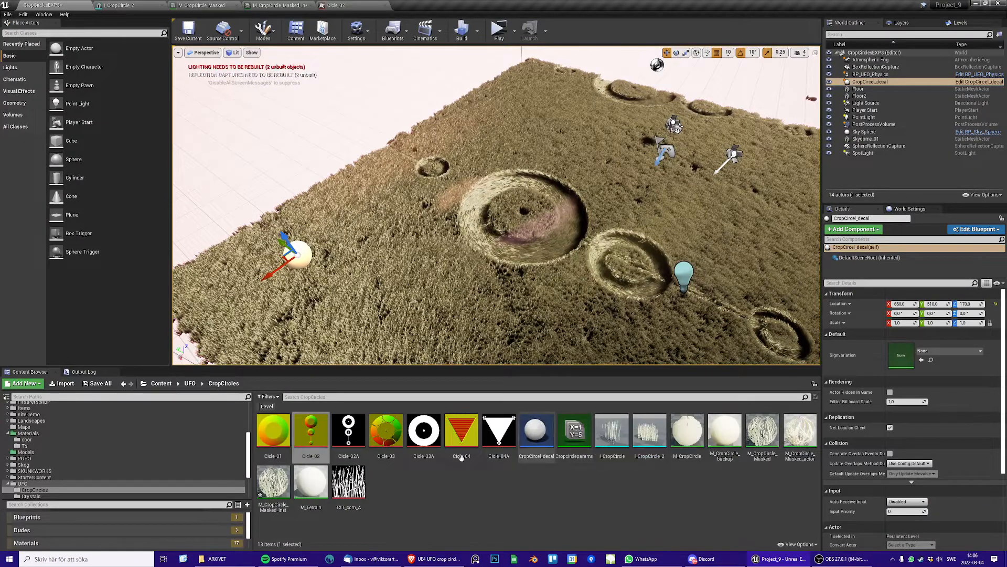
scroll(157, 461, "down", 4)
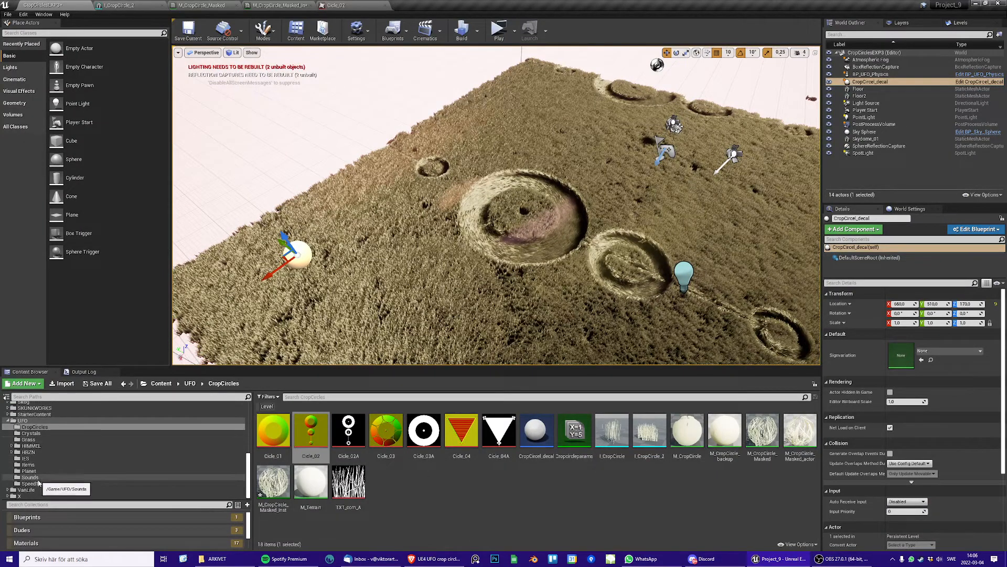
scroll(39, 472, "up", 4)
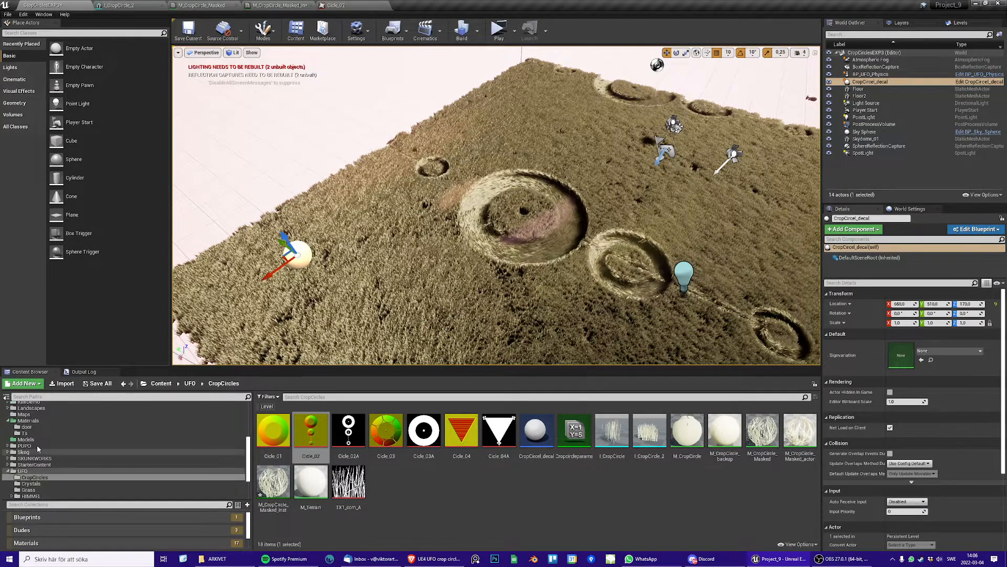
left_click(29, 421)
scroll(39, 424, "up", 10)
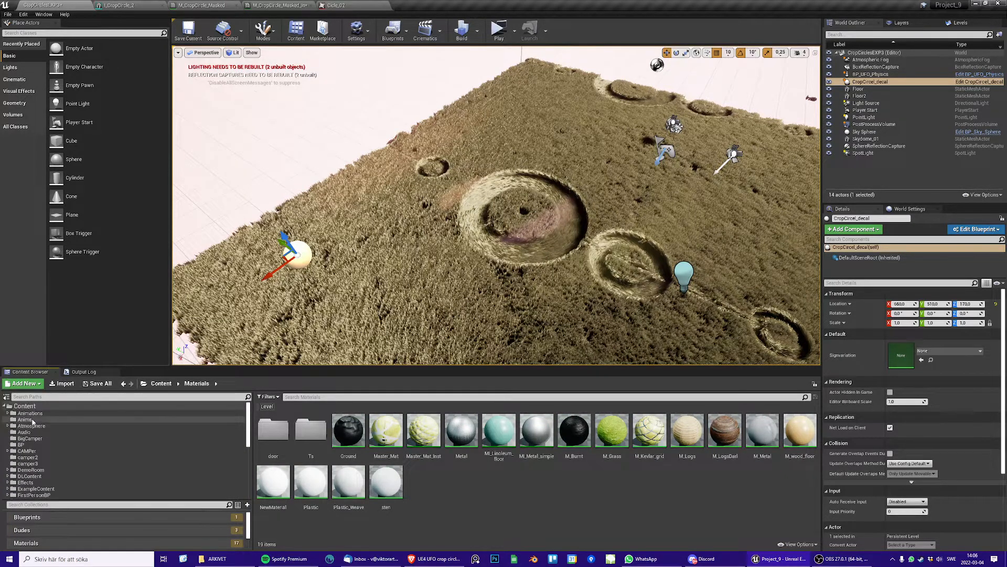
left_click(45, 406)
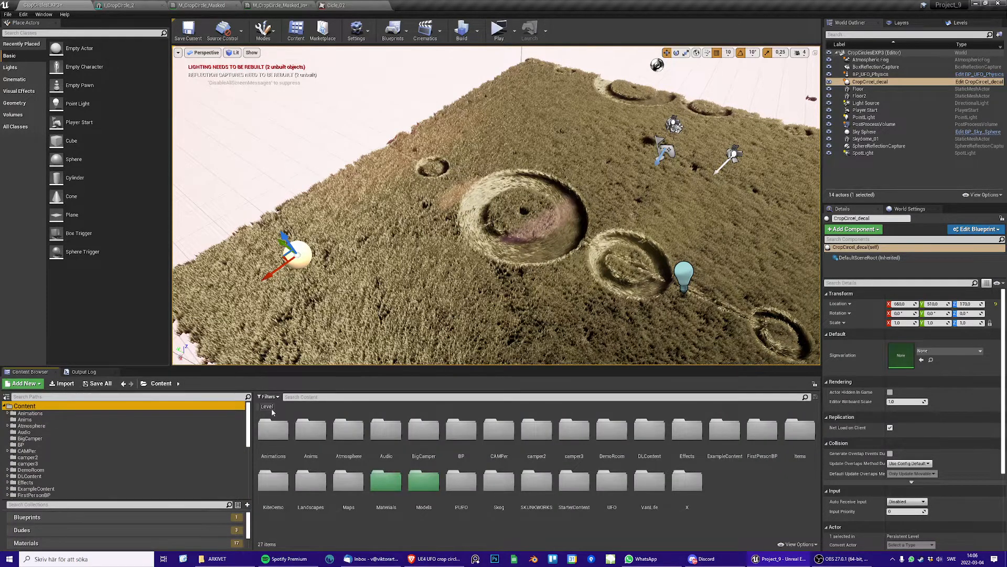
left_click(268, 396)
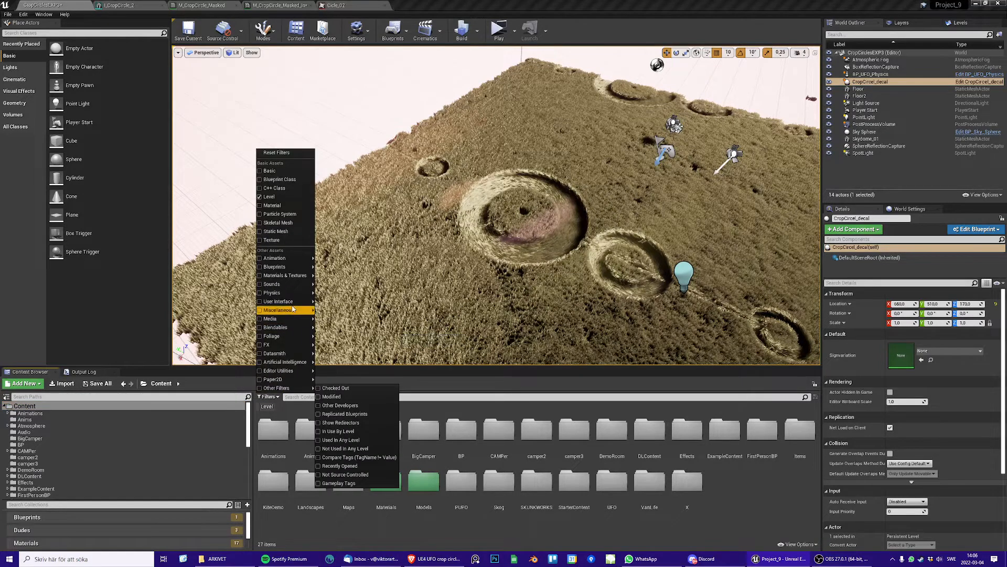
left_click(289, 240)
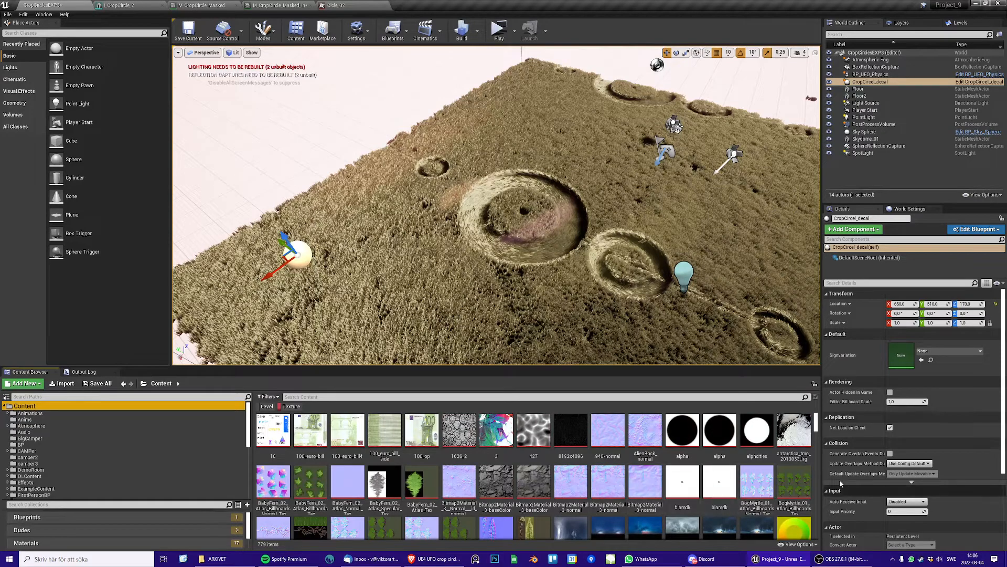
Find and open the FLOW_exp_03 texture to study its direction colours, and return to the crop circle level
left_click_drag(816, 427, 816, 442)
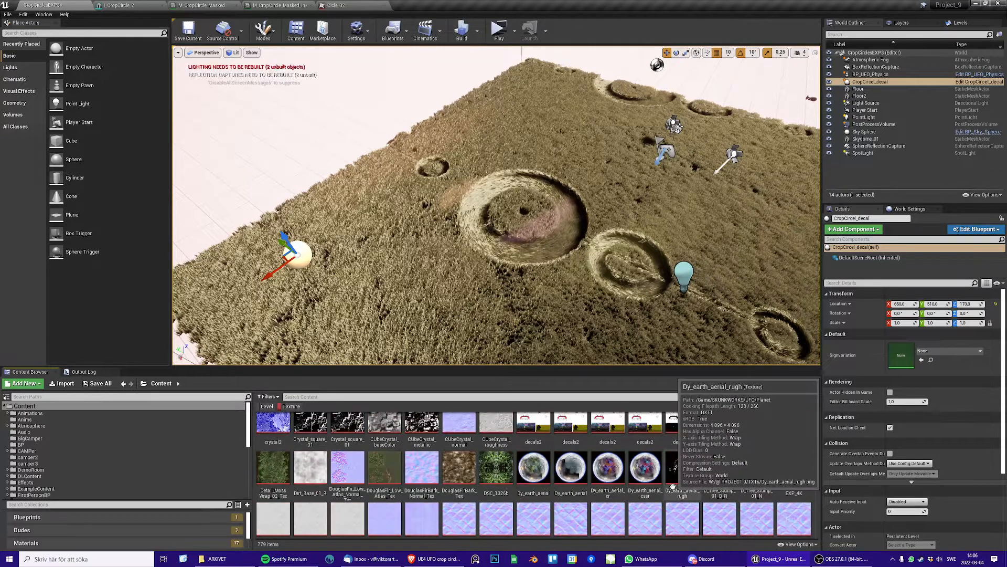
scroll(672, 486, "up", 5)
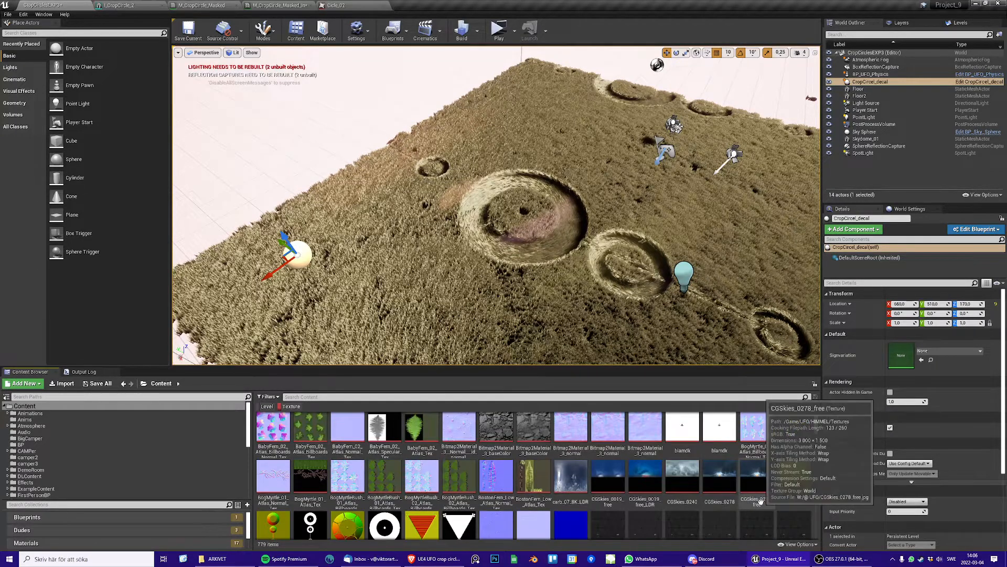
scroll(760, 502, "down", 8)
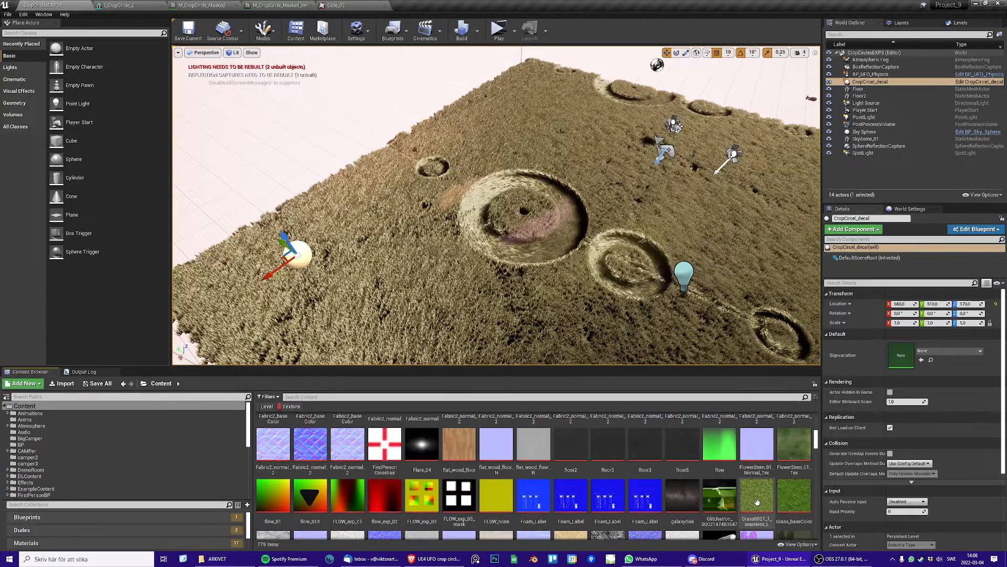
scroll(757, 503, "down", 1)
scroll(757, 502, "down", 2)
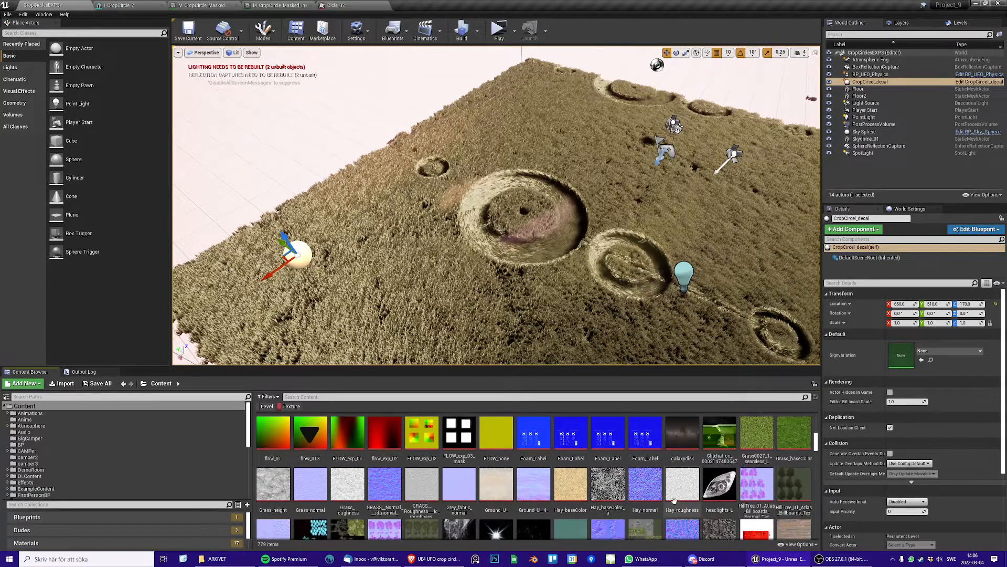
scroll(573, 498, "down", 5)
scroll(572, 496, "up", 6)
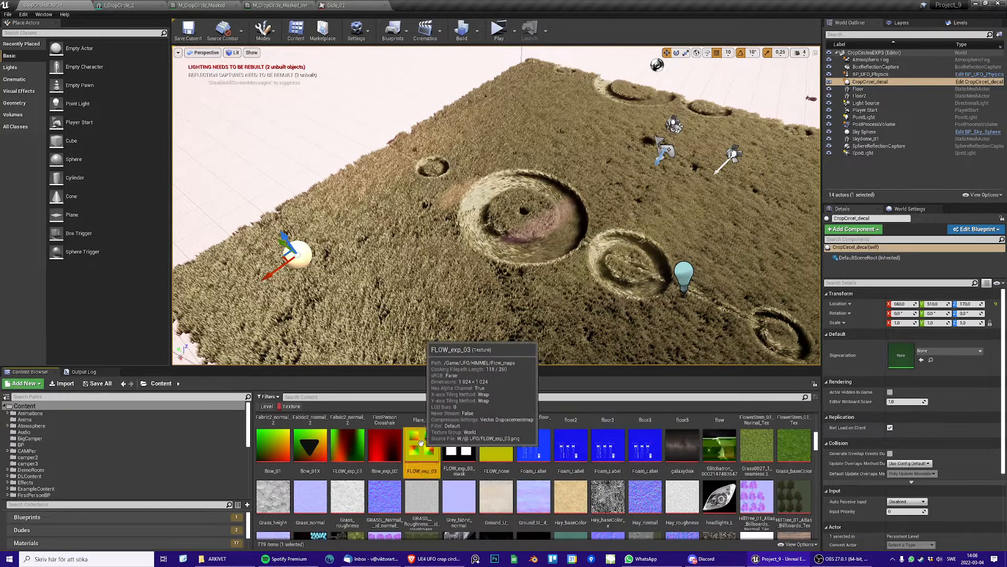
double_click(423, 446)
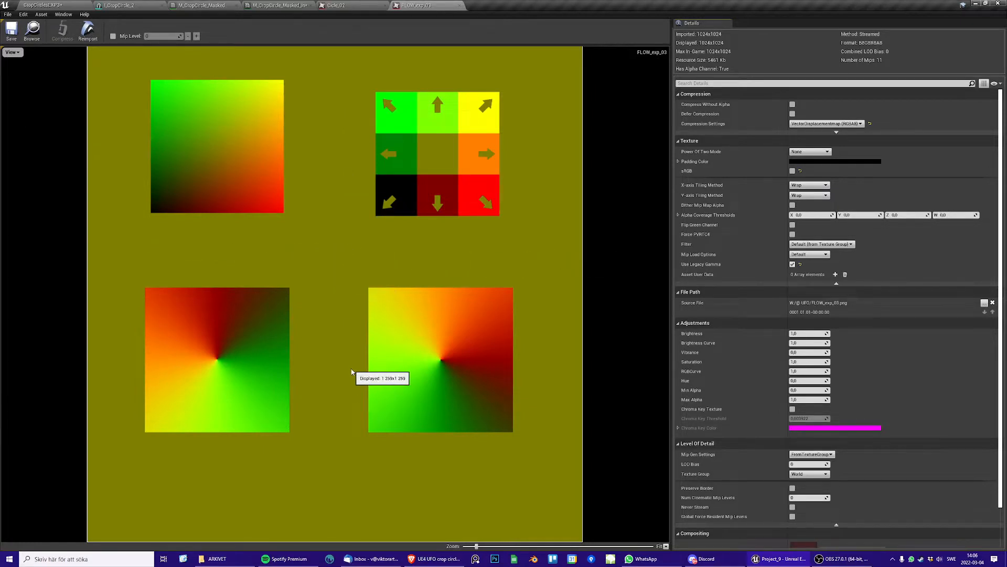
left_click(42, 5)
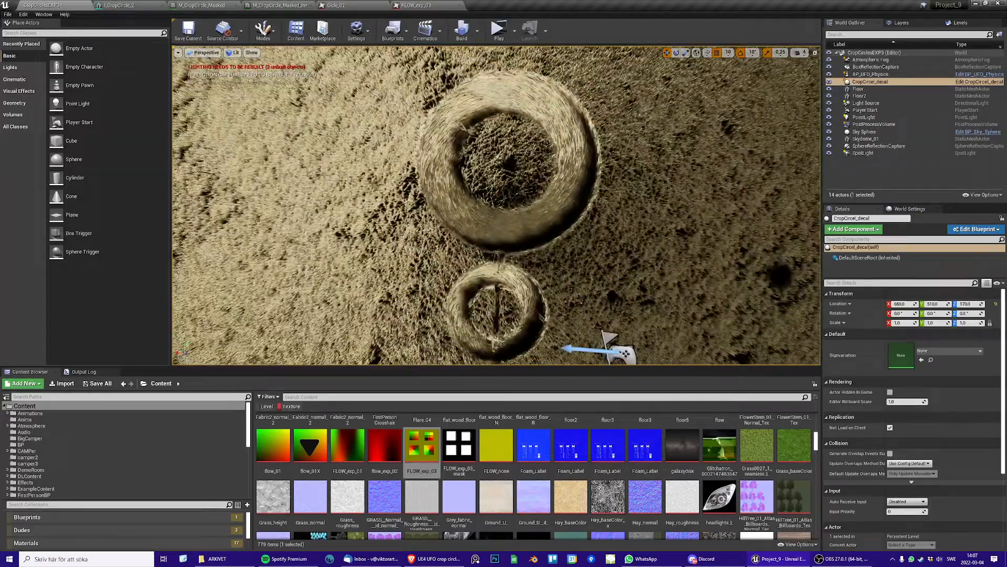
Examine the flattened grass rings of the crop circle in the level from close up and farther away
key("s")
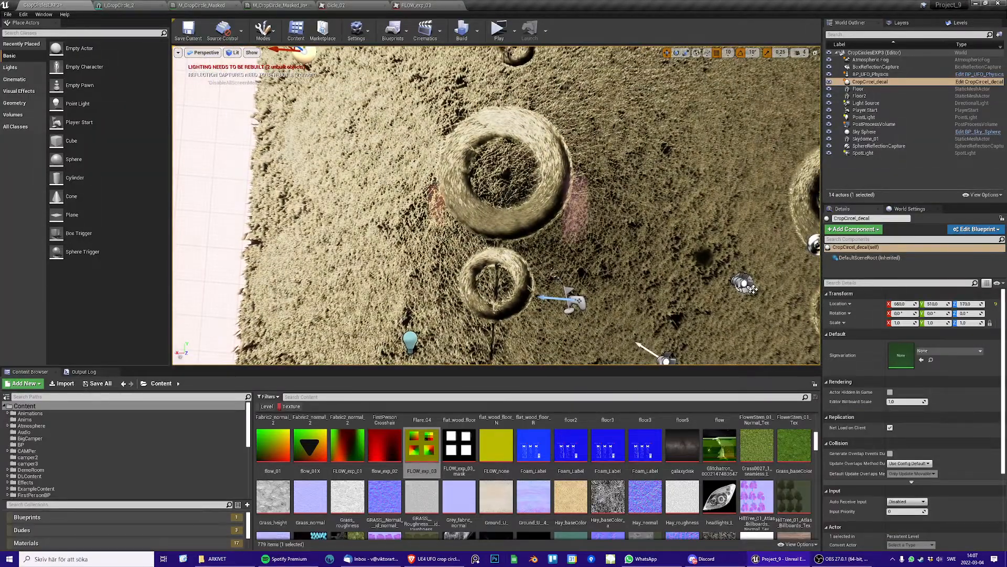
mouse_move(515, 187)
right_mouse_down()
mouse_move(555, 187)
mouse_move(517, 186)
right_mouse_up()
key("w")
right_click_drag(526, 244, 541, 240)
key("w")
key("s")
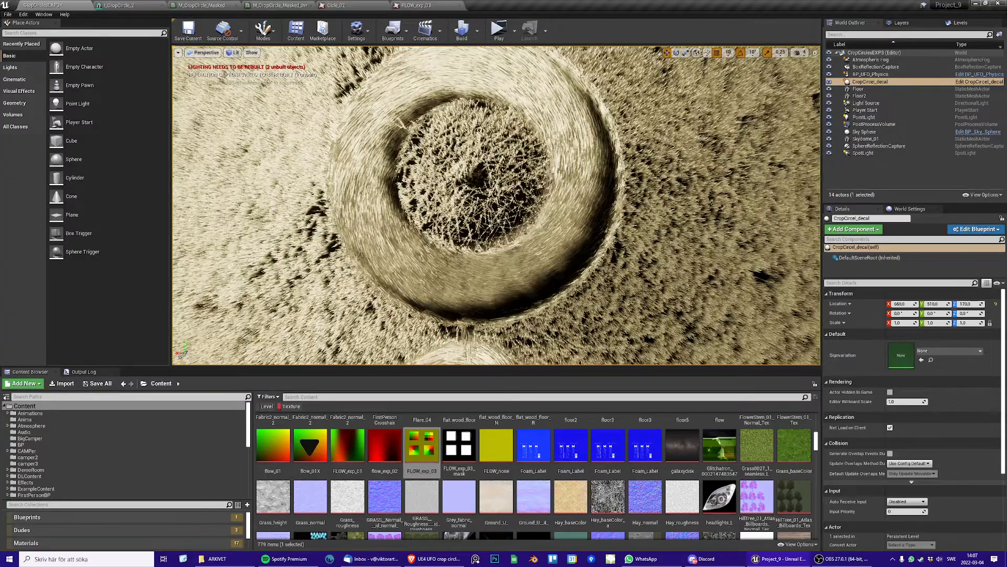
key("s")
right_click_drag(520, 241, 572, 250)
key("w")
key("a")
key("d")
key("w")
key("d")
key("s")
key("s")
key("w")
key("s")
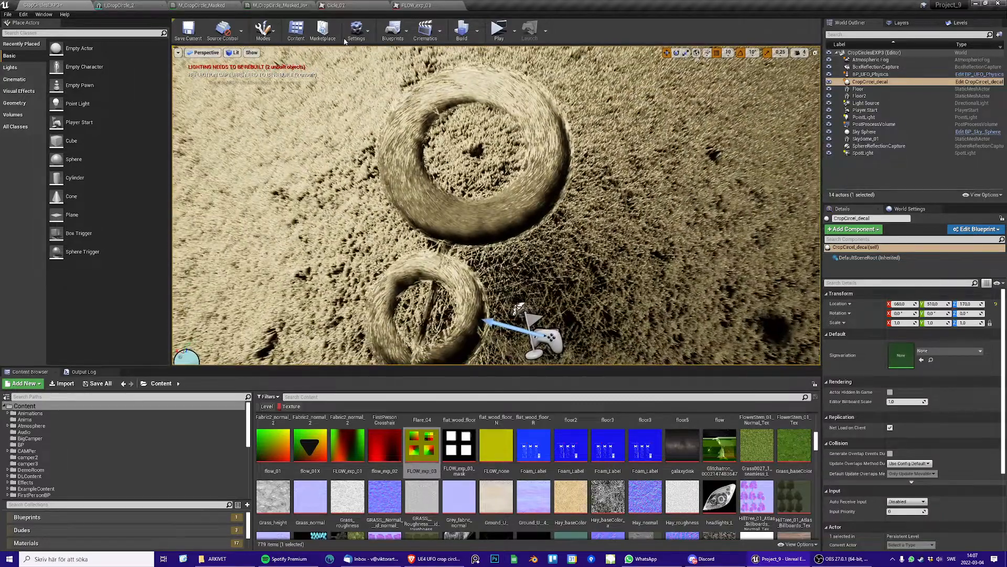
Reopen the FLOW_exp_03 texture and hide its green channel to study the red channel alone
left_click(346, 7)
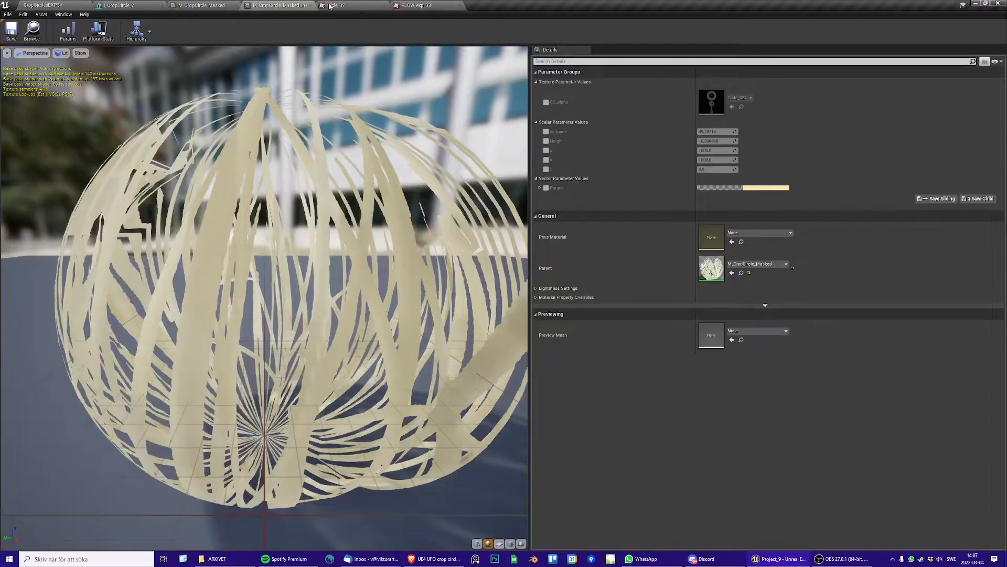
left_click(439, 6)
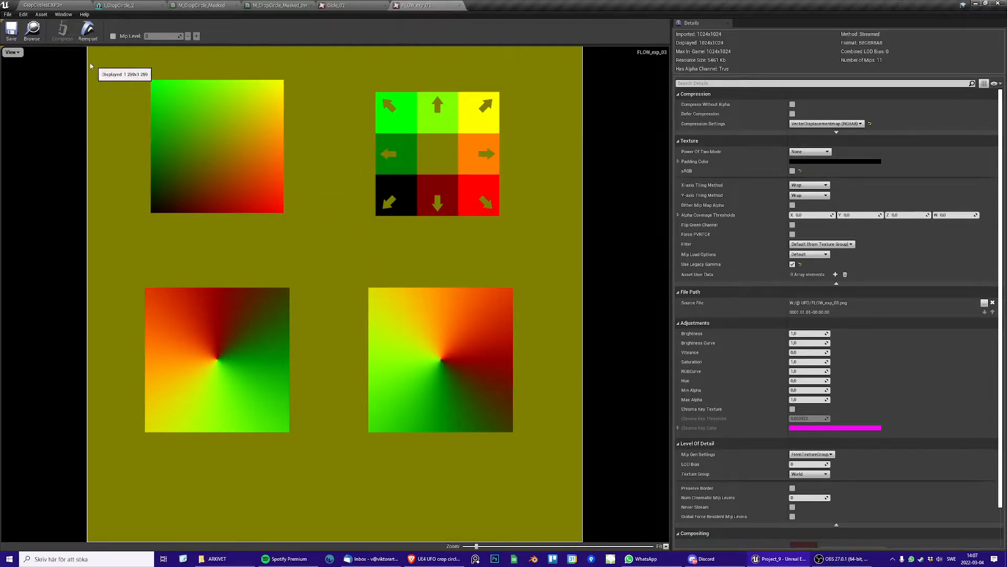
left_click(17, 53)
left_click(23, 78)
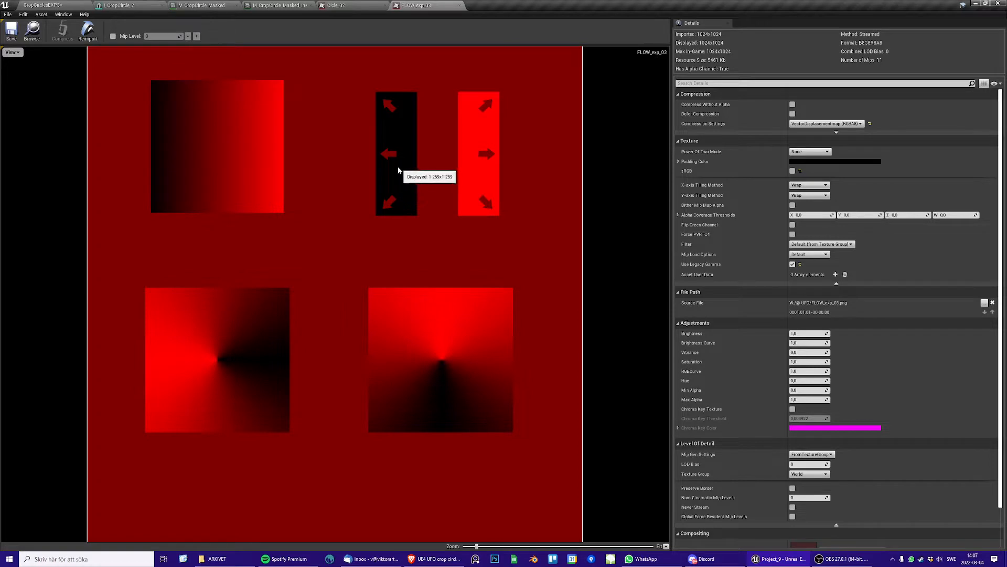
Hide the red channel of FLOW_exp_03 and show the green channel to study it alone
left_click(11, 52)
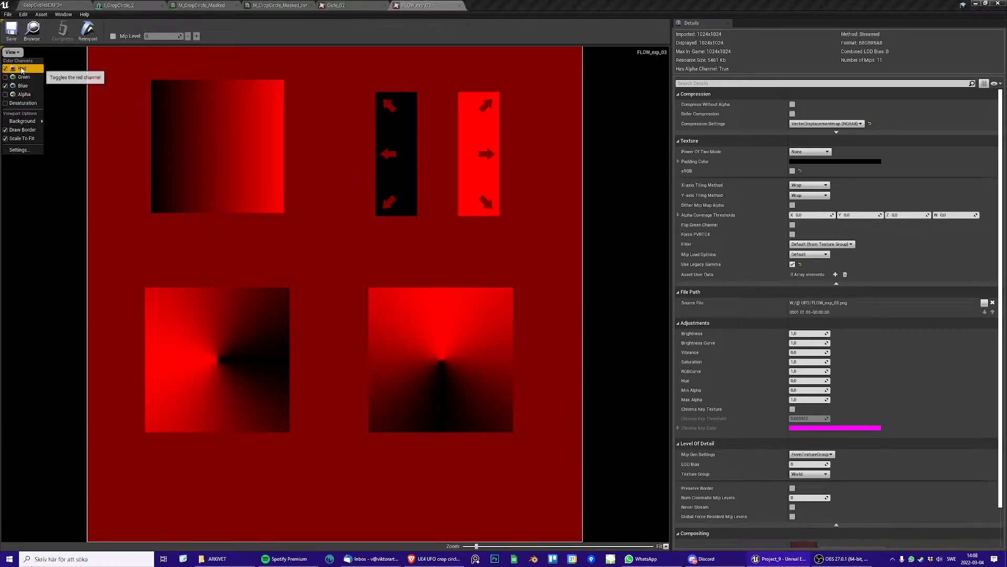
left_click(22, 69)
left_click(11, 53)
left_click(23, 78)
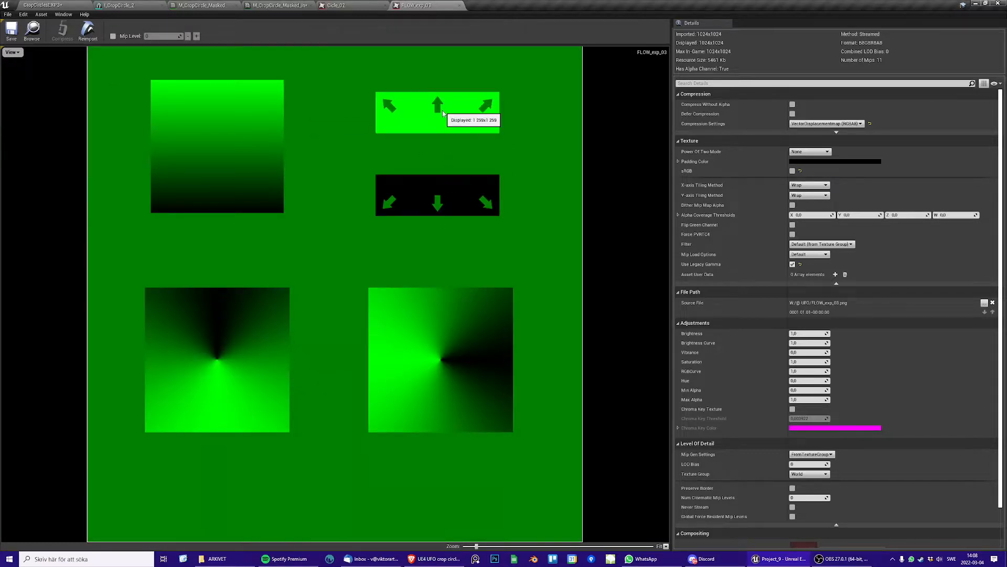
Restore the combined red and green channel view of the FLOW_exp_03 texture
left_click(13, 53)
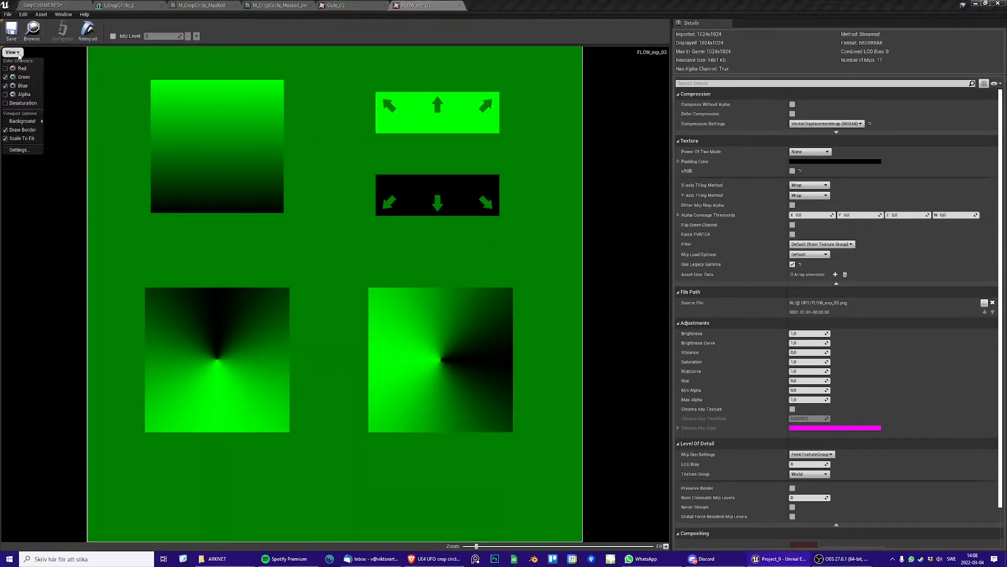
left_click(21, 77)
left_click(12, 52)
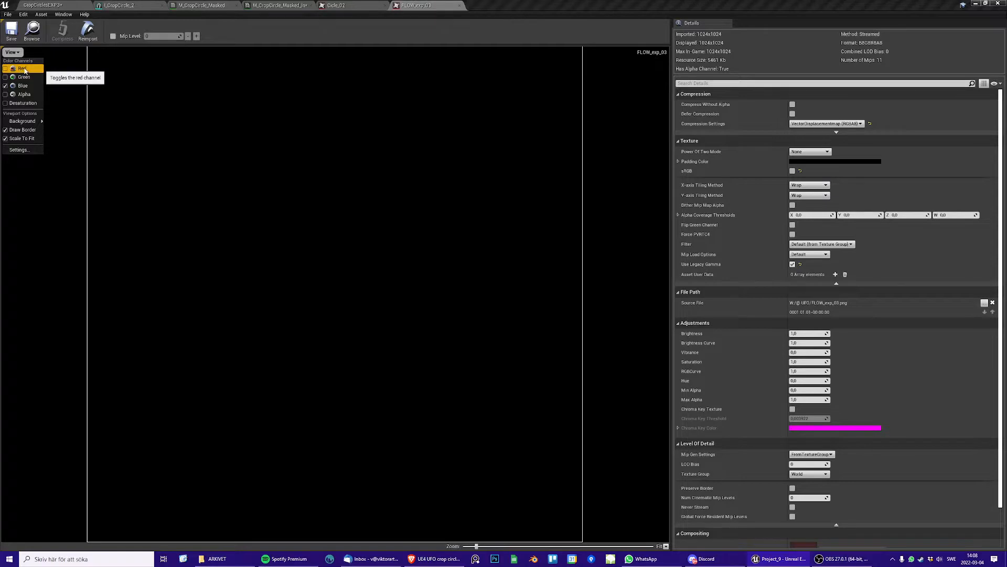
left_click(21, 71)
left_click(21, 76)
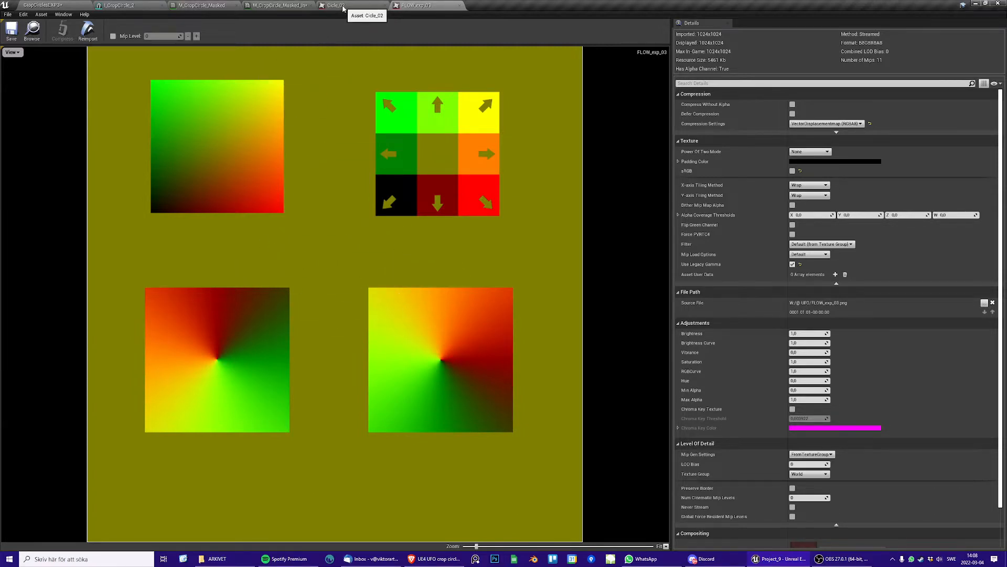
Compare the ring colours of the Cicle_02 texture with the direction colours in FLOW_exp_03
left_click(336, 5)
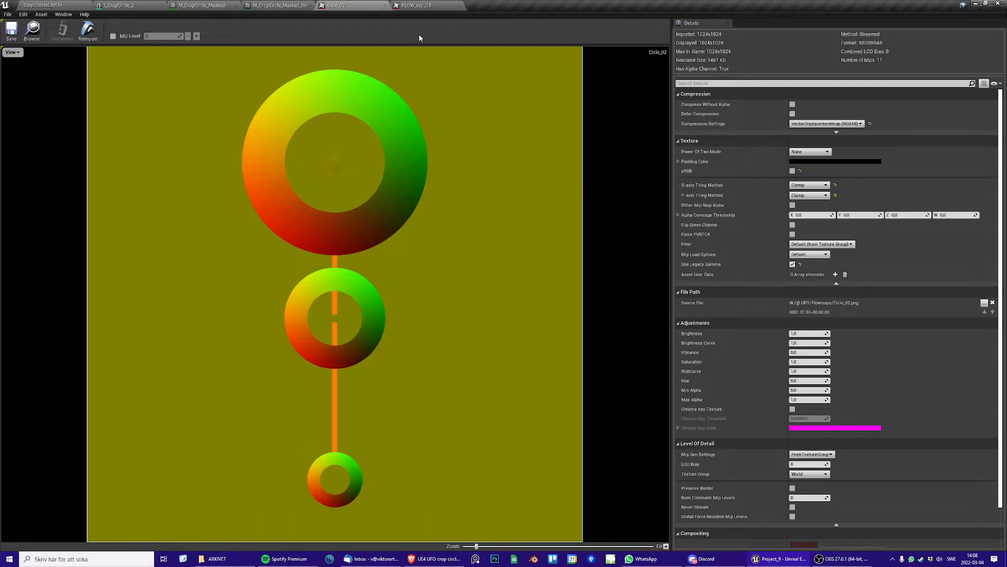
left_click(418, 6)
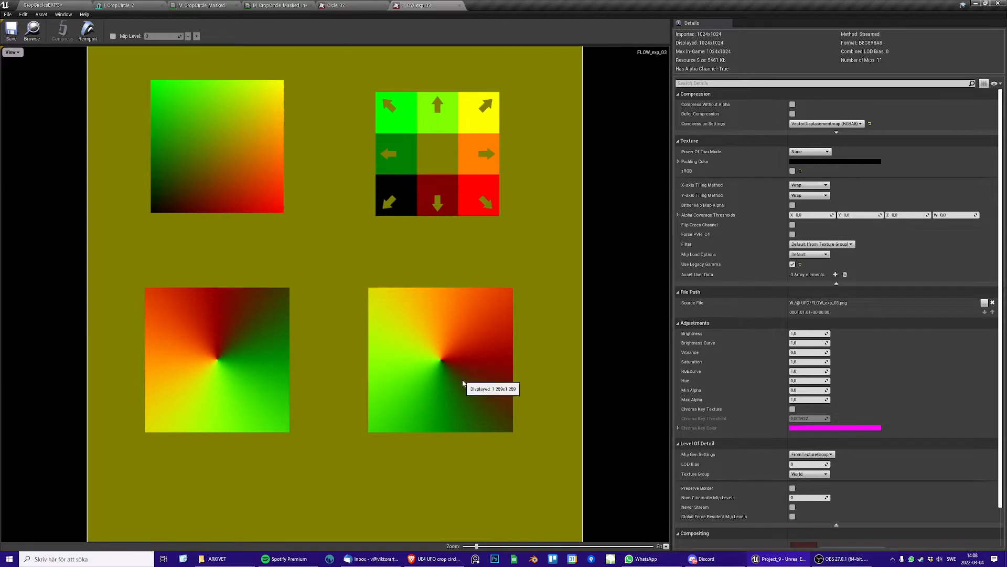
left_click(344, 6)
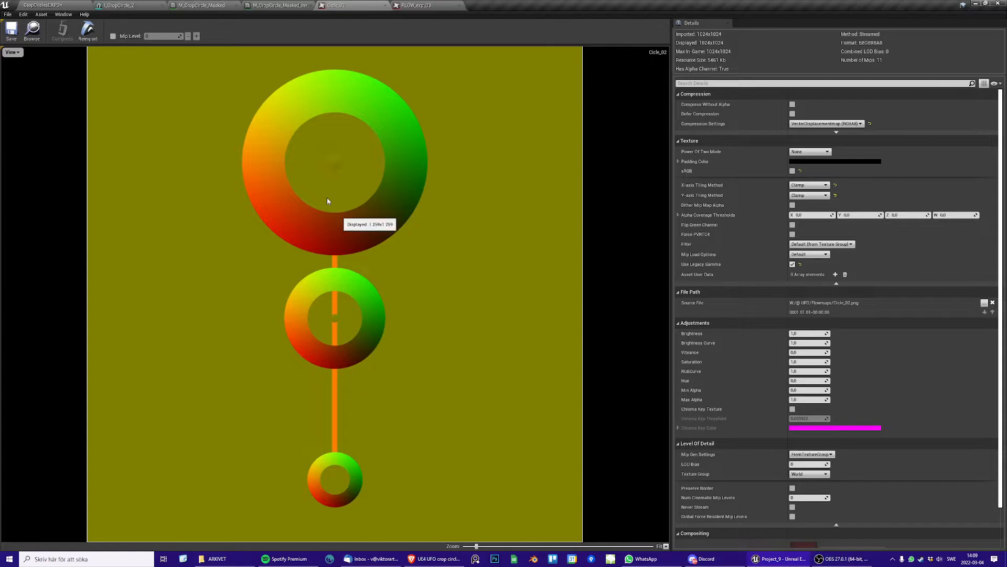
Return to the level and show the textures in the UFO/CropCircles content folder
left_click(26, 4)
scroll(404, 504, "up", 3)
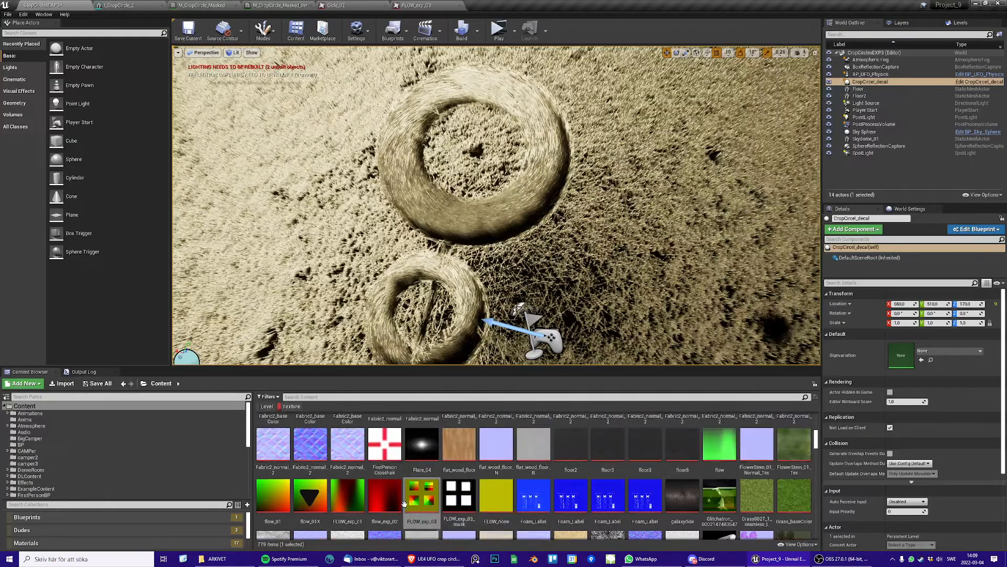
scroll(404, 504, "up", 3)
scroll(50, 474, "down", 5)
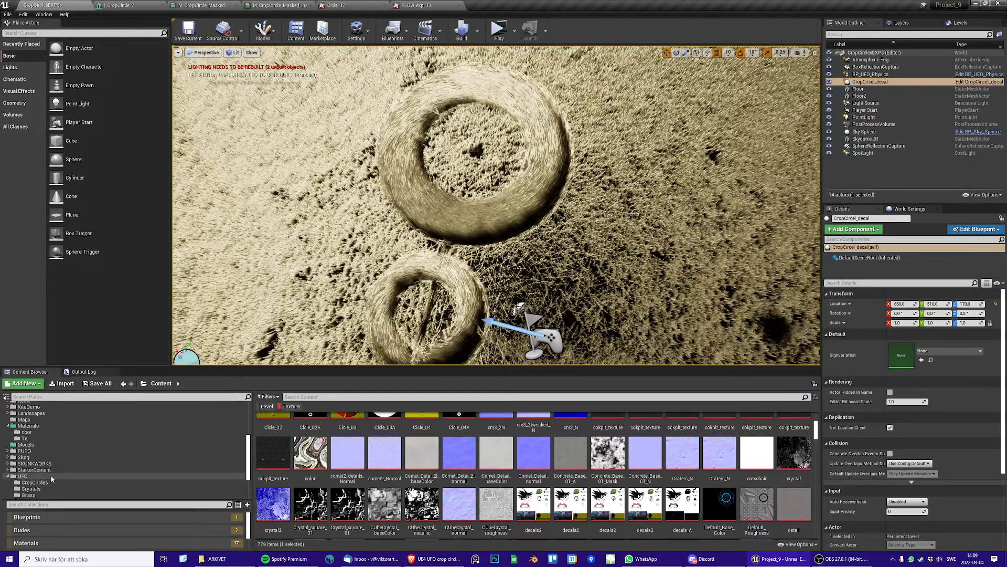
scroll(45, 480, "down", 2)
left_click(35, 427)
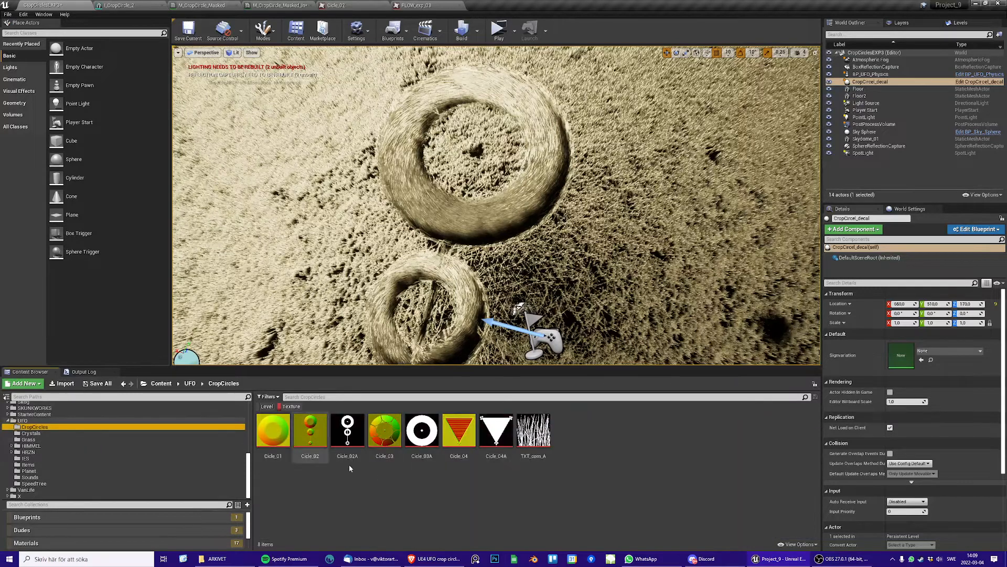
Open the Cicle_04 and Cicle_03 flow map textures to view their crop circle patterns
double_click(462, 430)
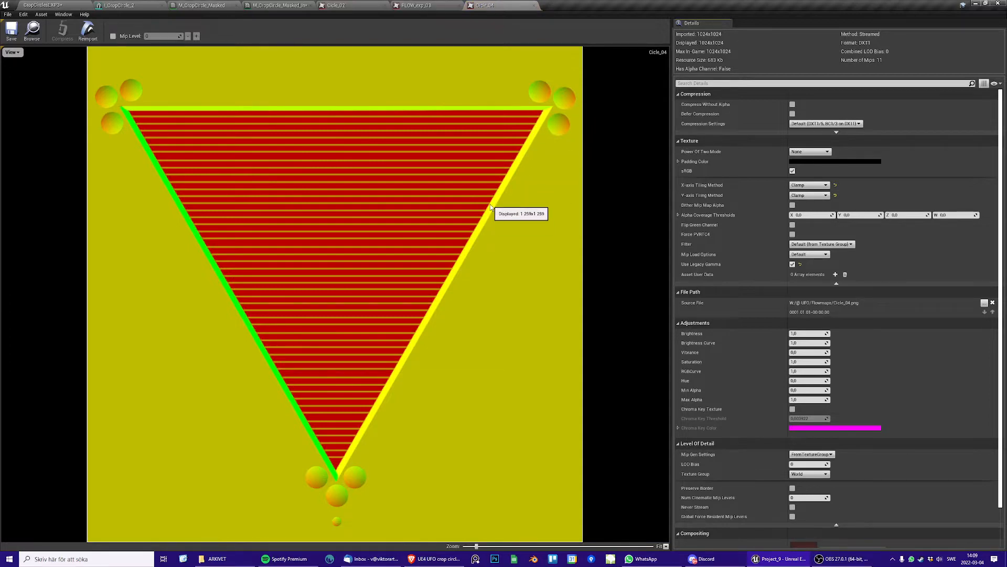
left_click(53, 6)
double_click(391, 446)
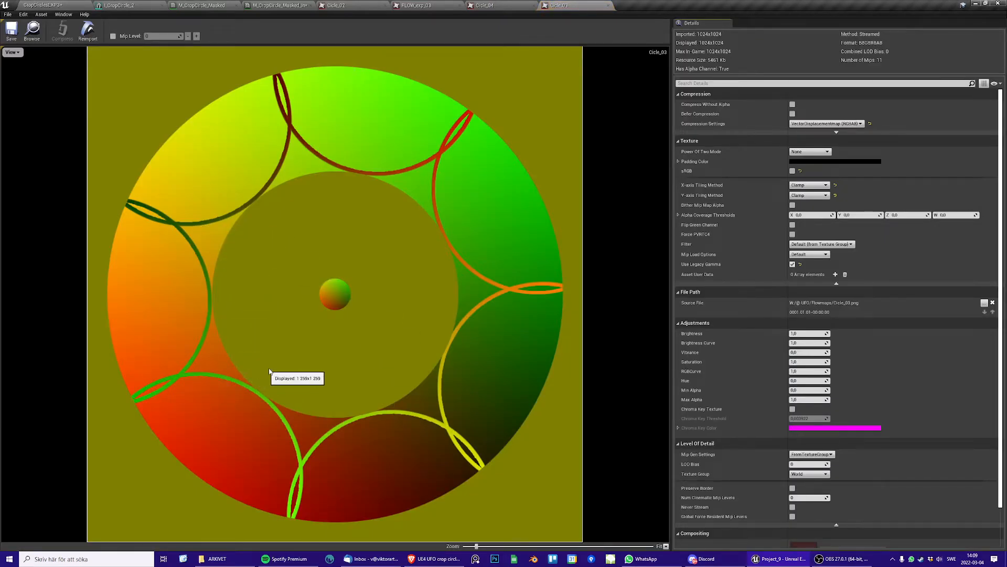
In the M_CropCircle_Masked graph, inspect the Mask (G) node and its Lerp(-1,1) node in the map range adjust group
left_click(193, 6)
right_click_drag(405, 219, 304, 180)
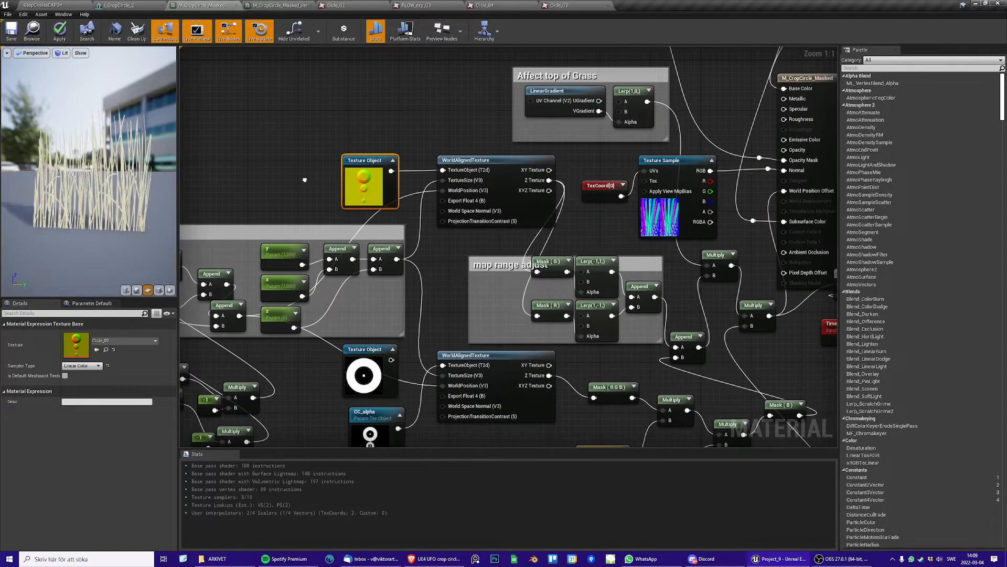
right_click_drag(503, 213, 485, 257)
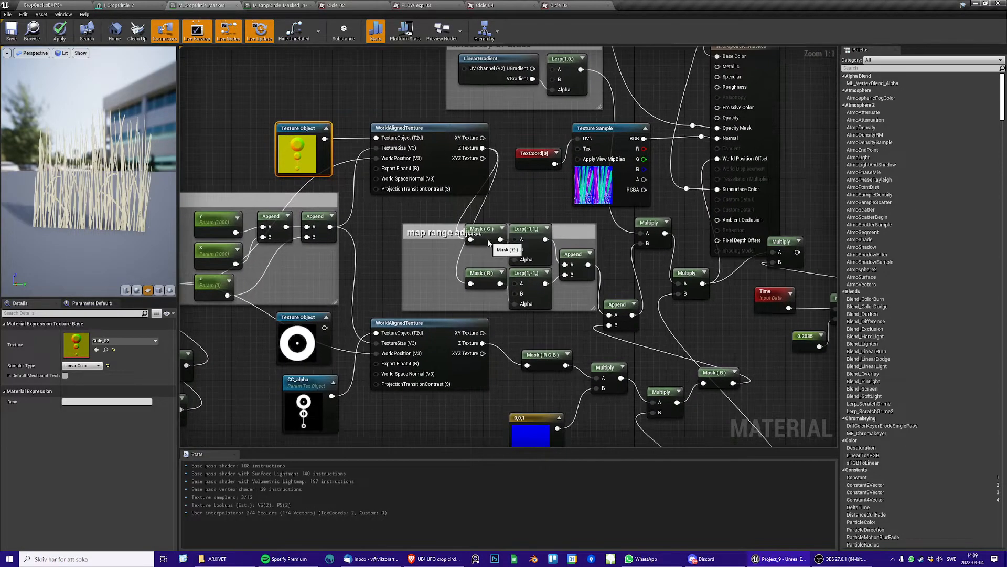
left_click(489, 243)
right_click_drag(488, 300, 445, 278)
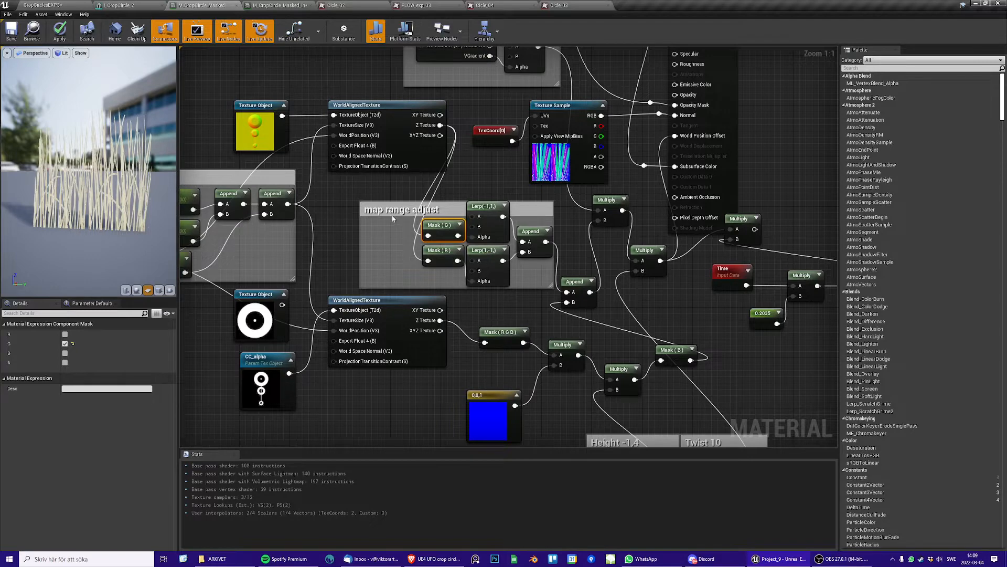
left_click(494, 208)
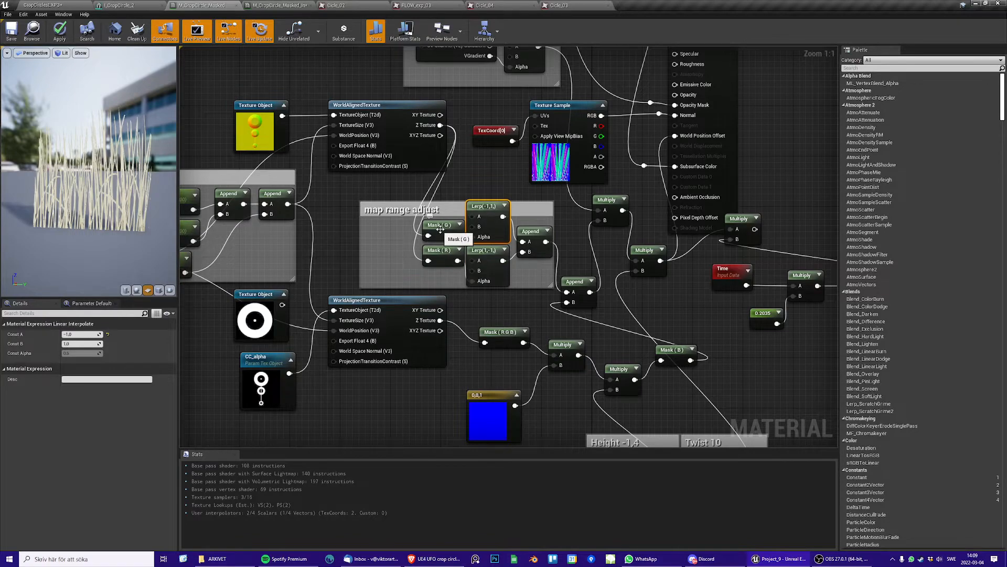
Expand the preview of the Mask (G) node and move the node slightly upward in the graph
left_click(460, 225)
left_click_drag(445, 227, 439, 189)
Select the distance parameter in the Twist 10 group to inspect its settings
right_click_drag(527, 281, 480, 261)
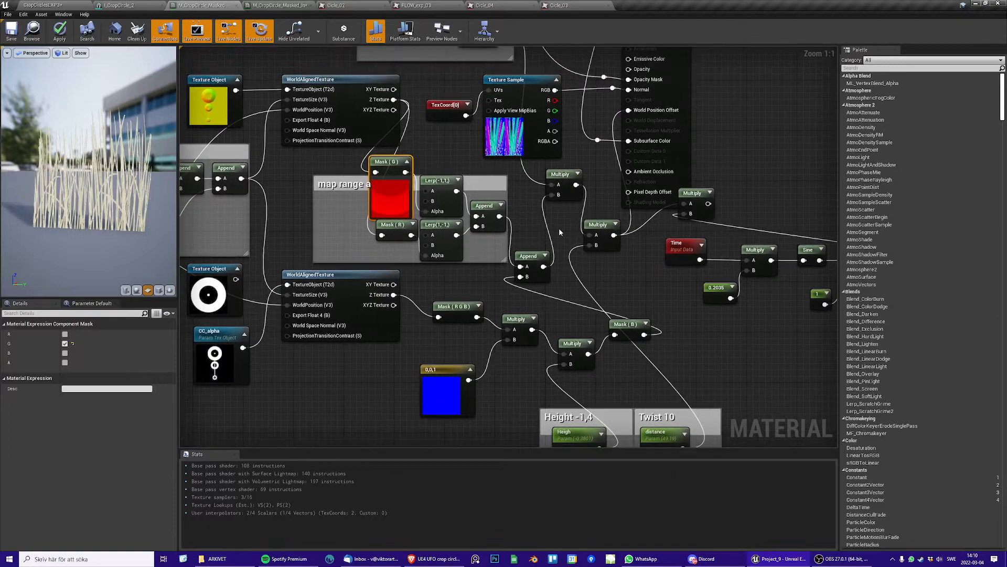
right_click_drag(590, 338, 549, 248)
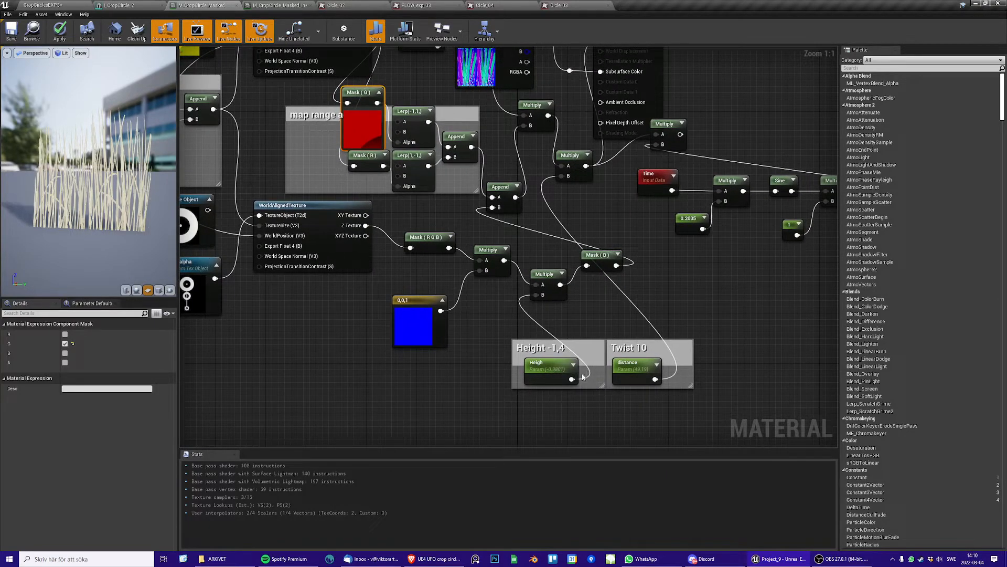
left_click(628, 367)
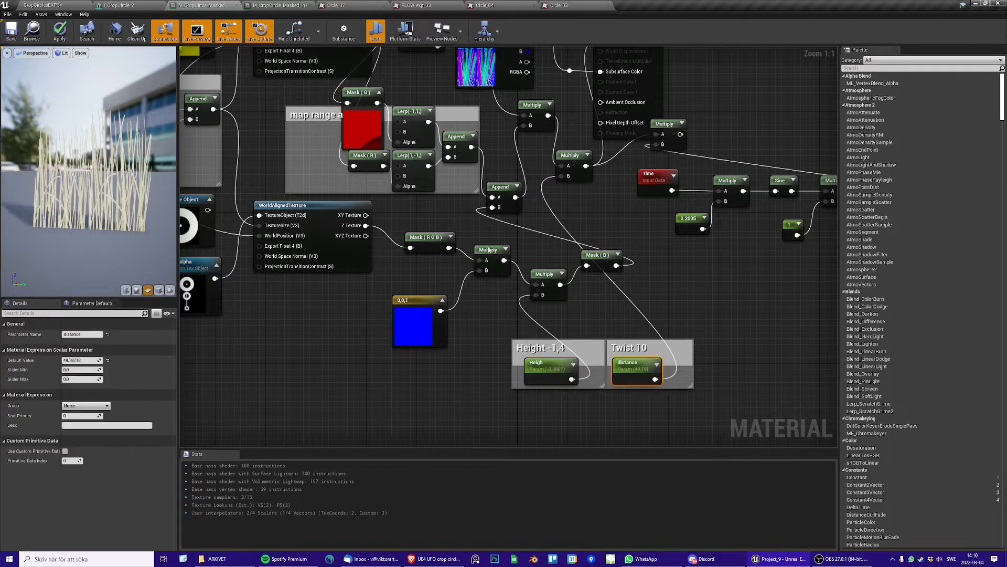
Undock the crop circle material instance editor into an enlarged floating window over the level
left_click(279, 6)
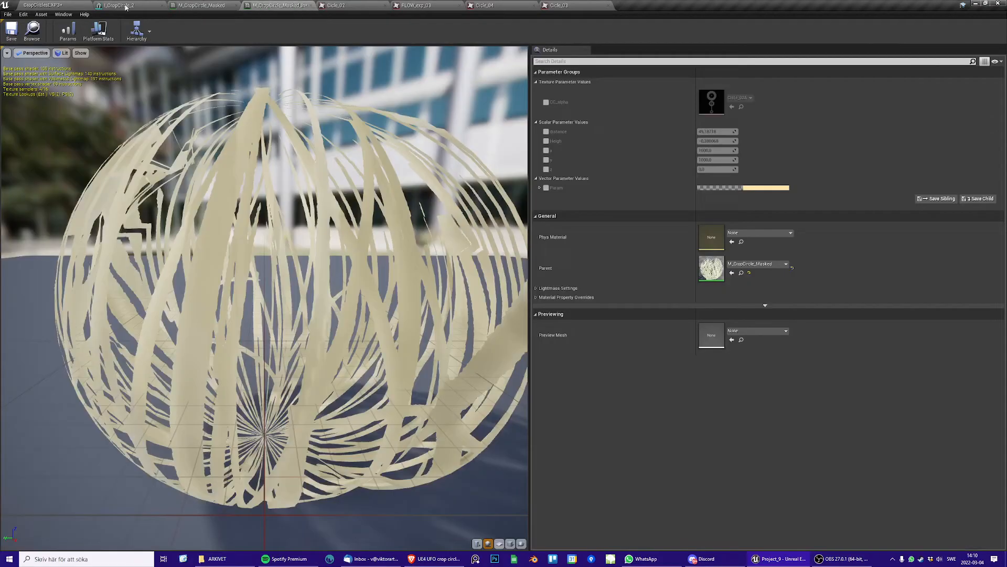
left_click(58, 5)
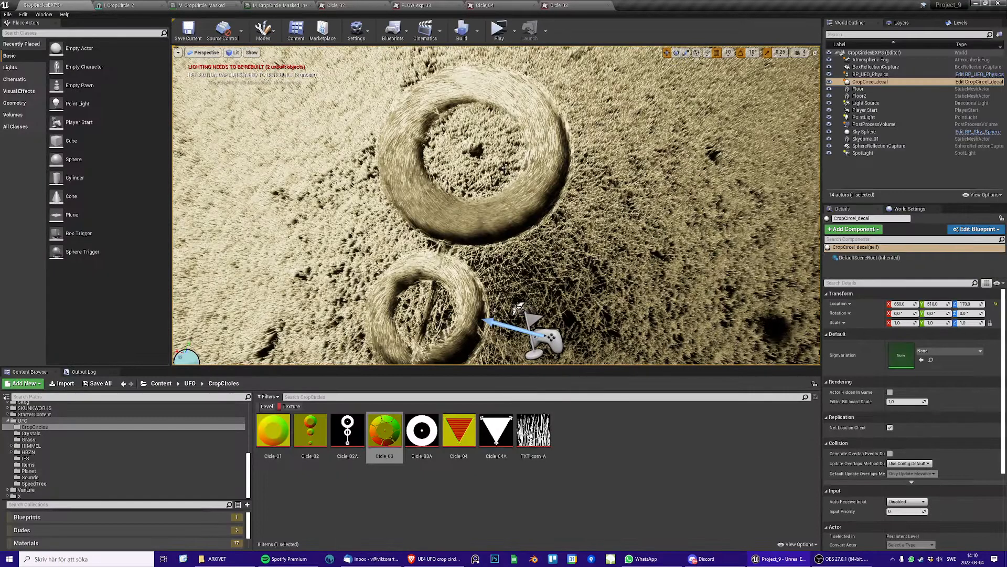
left_click(338, 5)
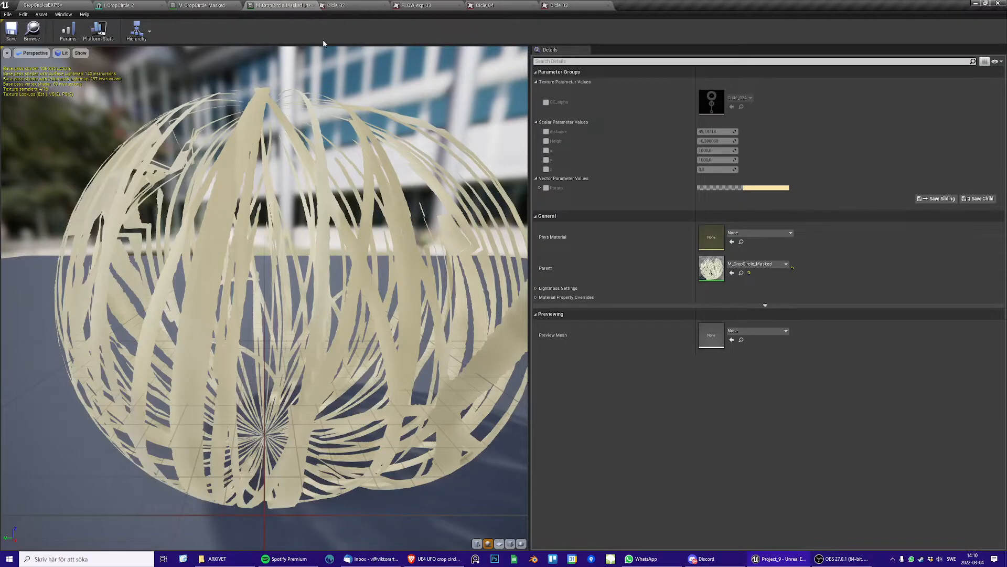
left_click_drag(279, 6, 698, 196)
left_click(58, 6)
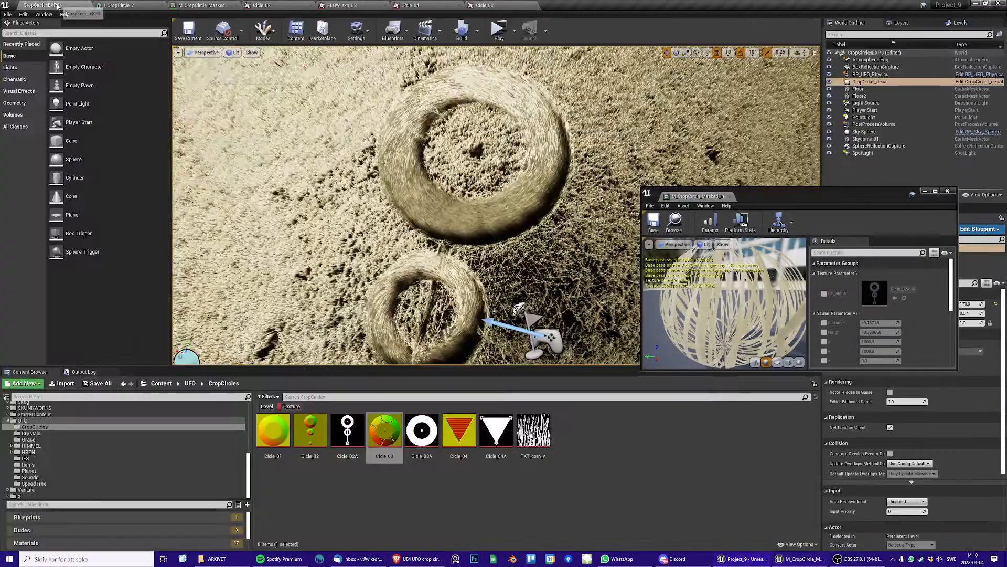
left_click_drag(770, 197, 723, 105)
left_click_drag(916, 293, 1004, 528)
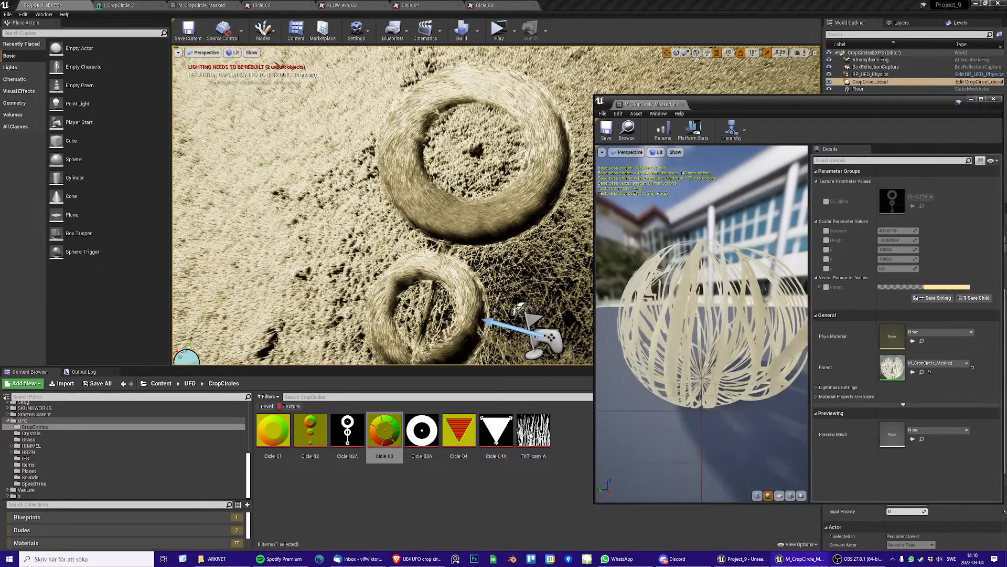
Enable the Heigh and distance overrides in the material instance, and set its window aside to reveal the Height -1,4 and Twist 10 nodes
left_click(826, 240)
left_click(201, 6)
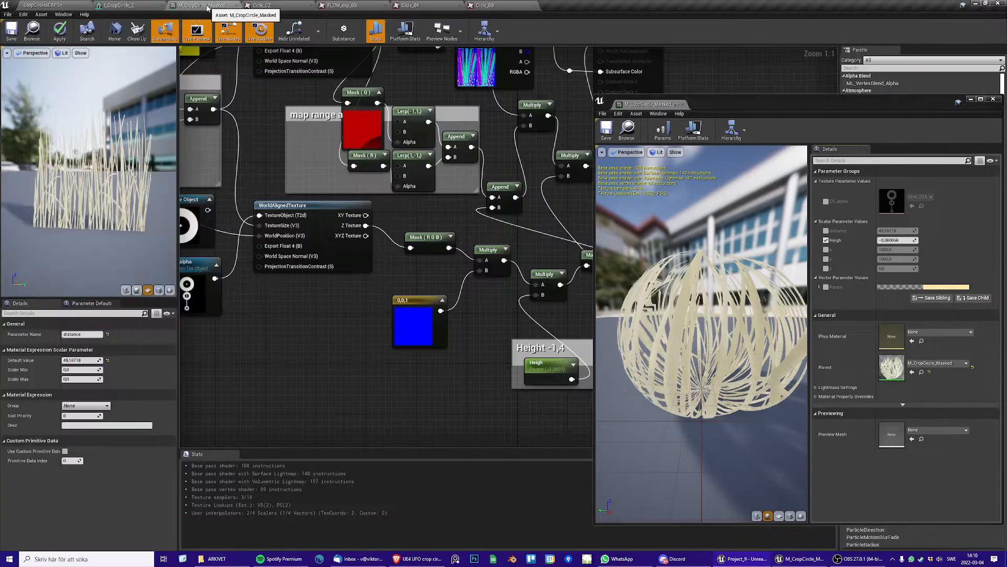
left_click_drag(749, 109, 801, 96)
left_click(777, 228)
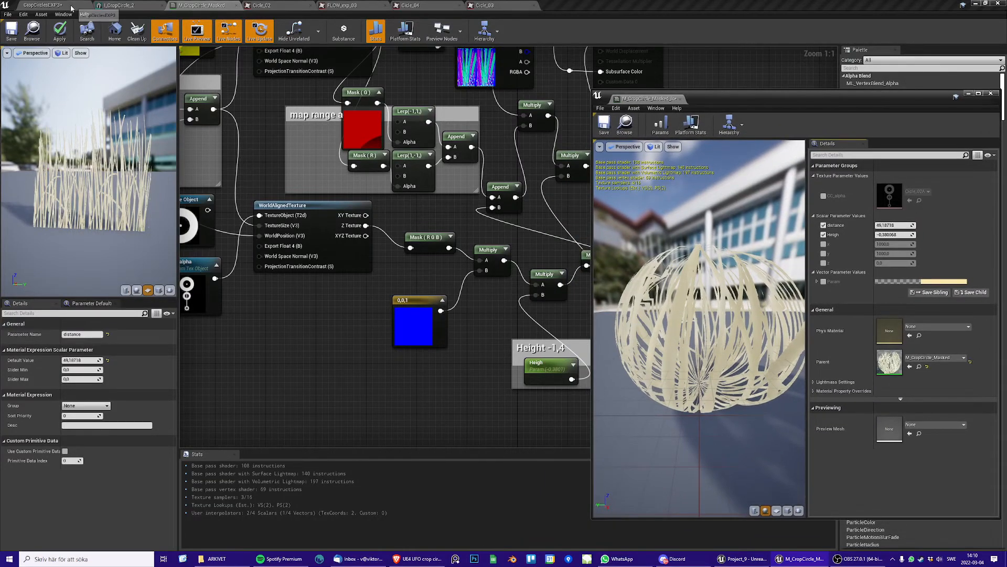
left_click_drag(706, 103, 741, 107)
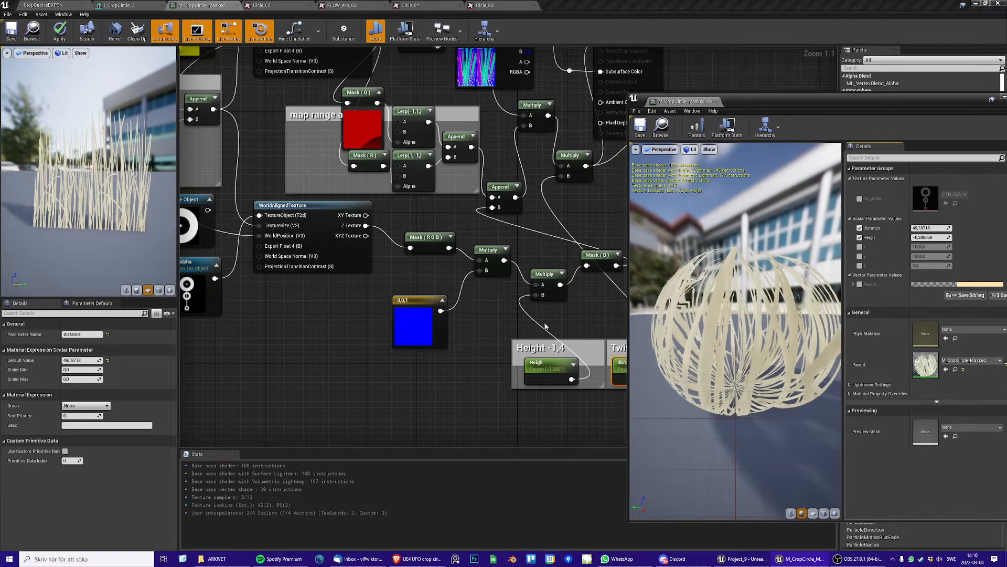
right_click_drag(382, 133, 276, 192)
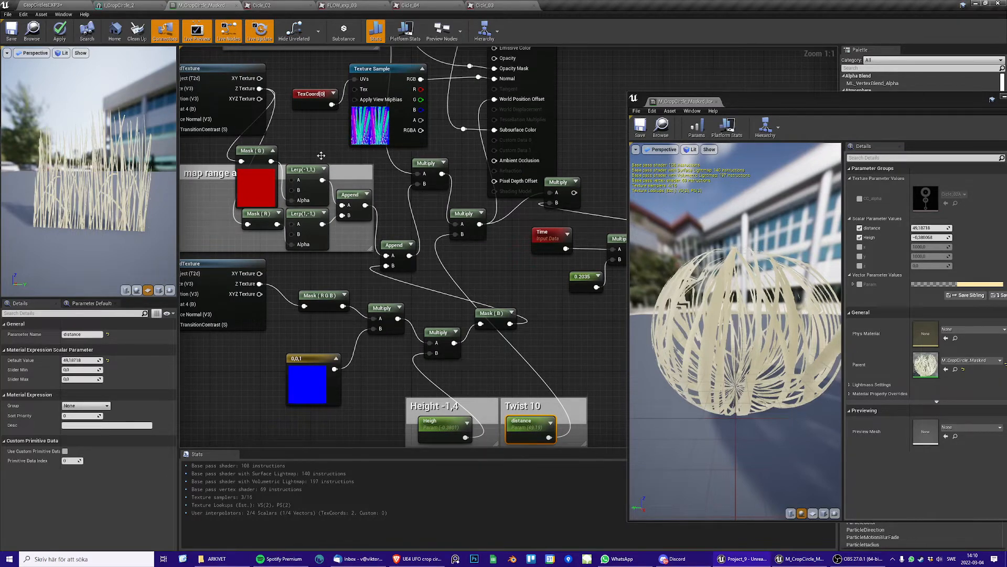
Try lower distance values of about 7.3 and 13.4 in the material instance while viewing the crop circles in the level, and undo the change
left_click(54, 5)
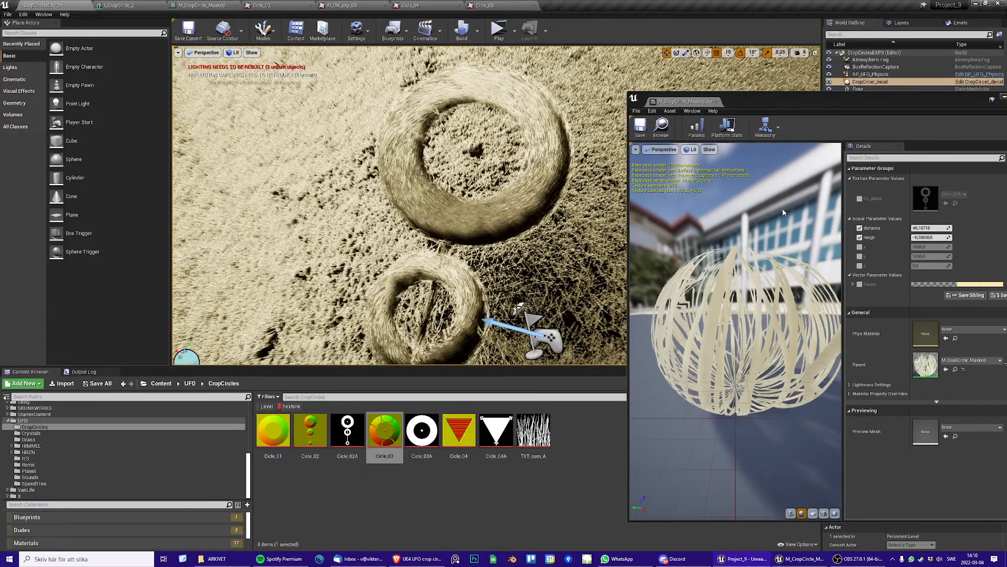
mouse_move(938, 229)
left_mouse_down()
mouse_move(901, 228)
mouse_move(944, 228)
mouse_move(913, 229)
mouse_move(922, 228)
left_mouse_up()
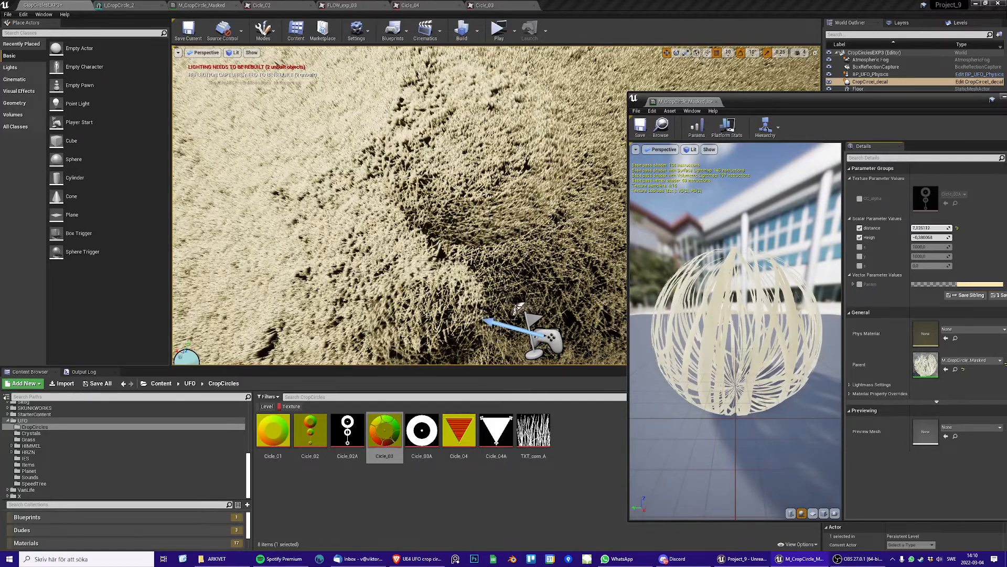
mouse_move(923, 229)
left_mouse_down()
mouse_move(944, 229)
mouse_move(924, 229)
left_mouse_up()
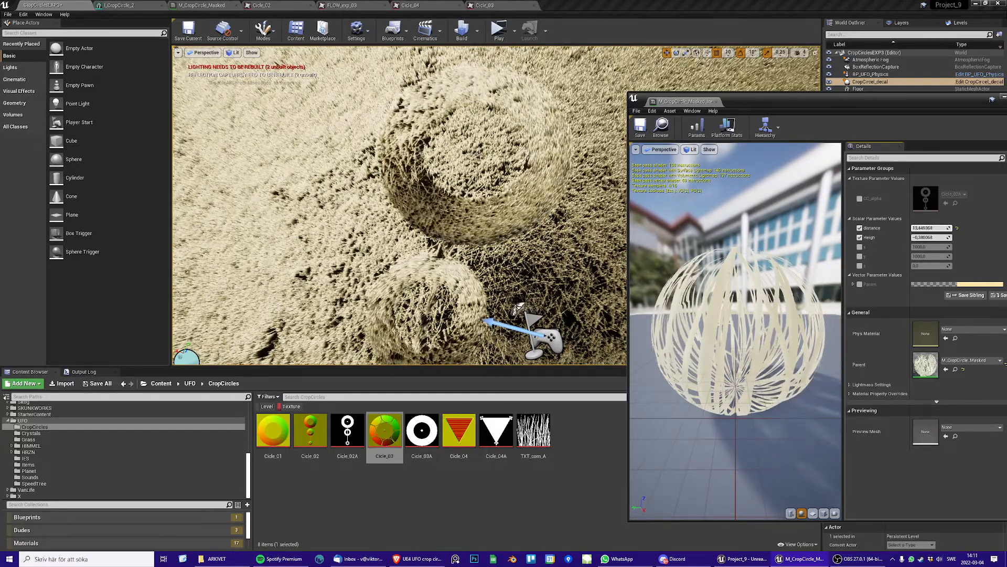
key("ctrl+z")
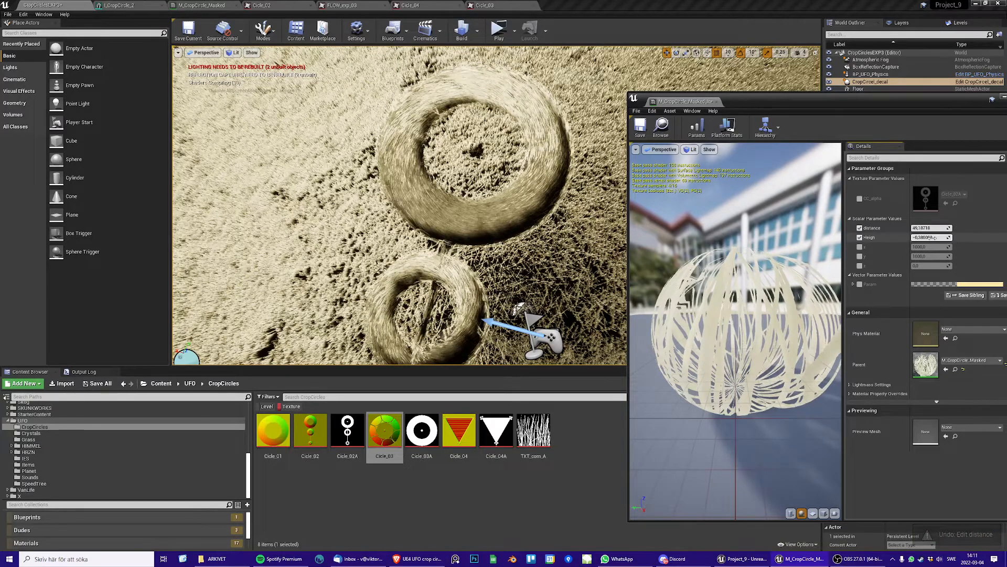
Raise the Heigh override of the material instance to about 0.75 and view the crop circles in the level from a lower angle
left_click_drag(928, 237, 942, 238)
right_click_drag(609, 219, 548, 164)
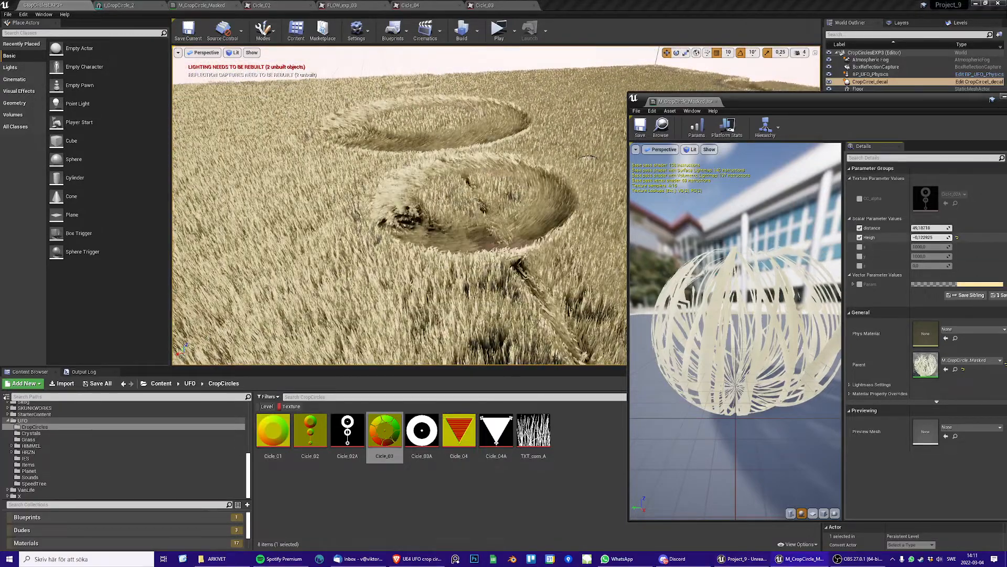
mouse_move(931, 238)
left_mouse_down()
mouse_move(958, 237)
mouse_move(921, 237)
mouse_move(955, 237)
mouse_move(931, 237)
left_mouse_up()
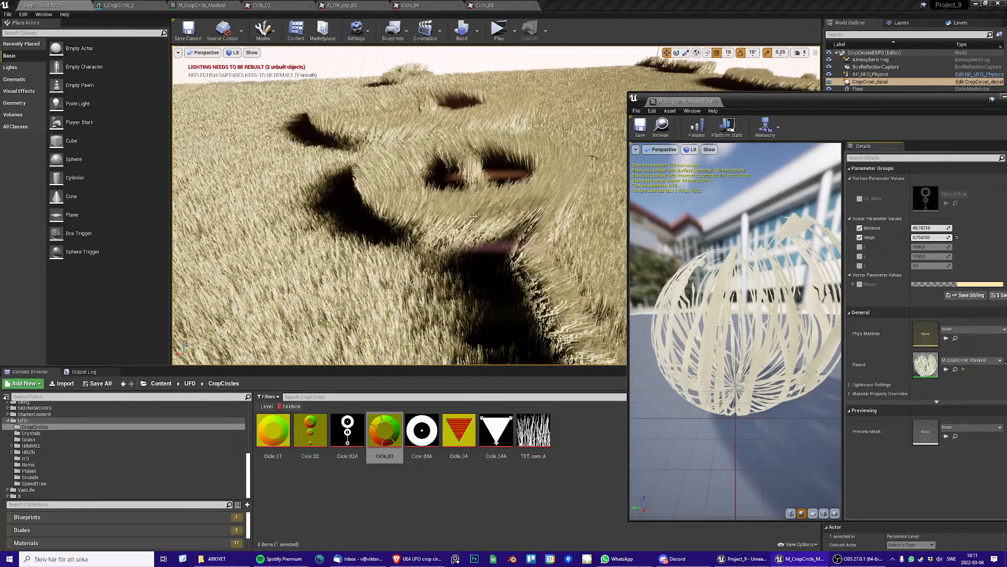
Inspect the LinearGradient node in the Affect top of Grass group of M_CropCircle_Masked, and return to the level
left_click(203, 6)
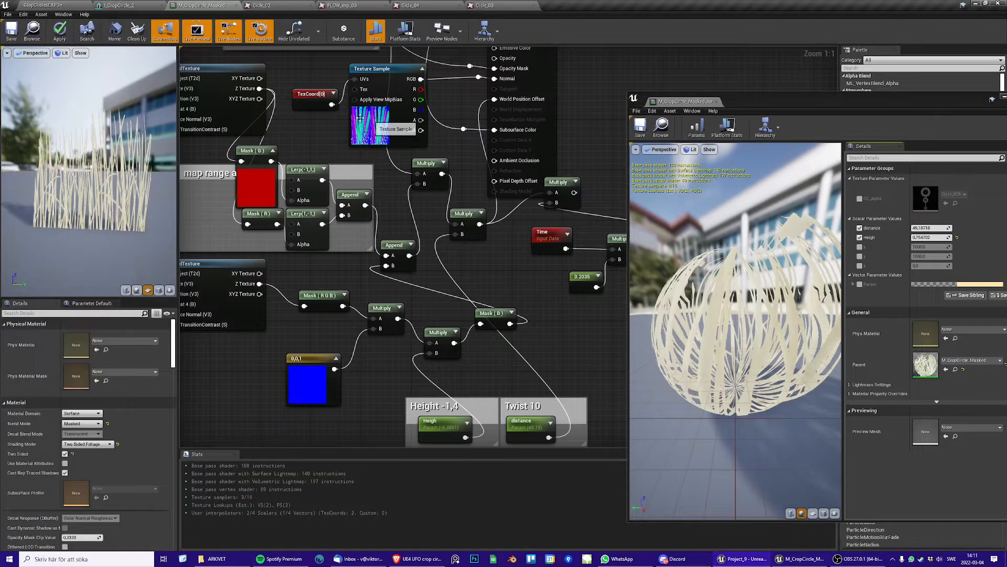
right_click_drag(360, 117, 388, 298)
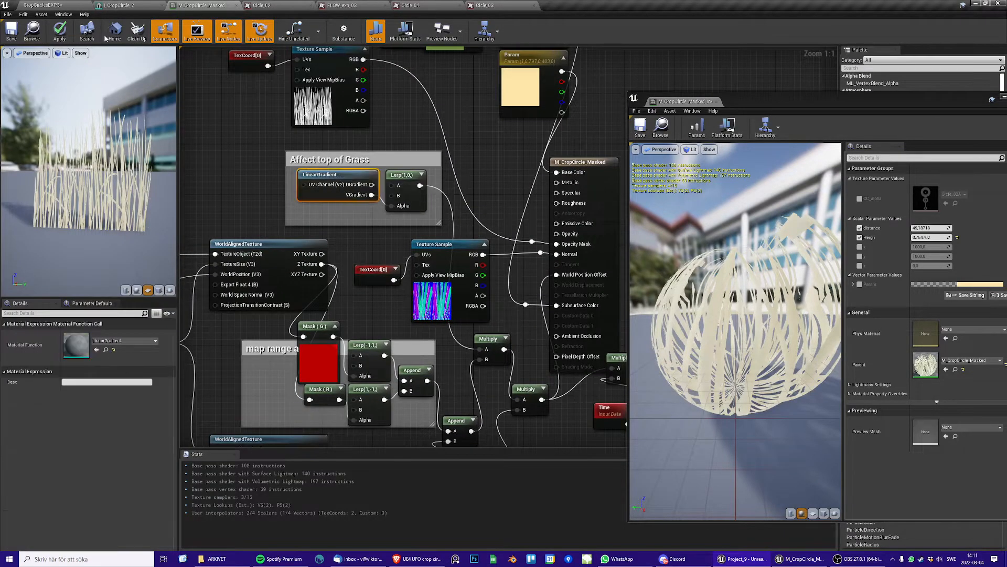
left_click(54, 7)
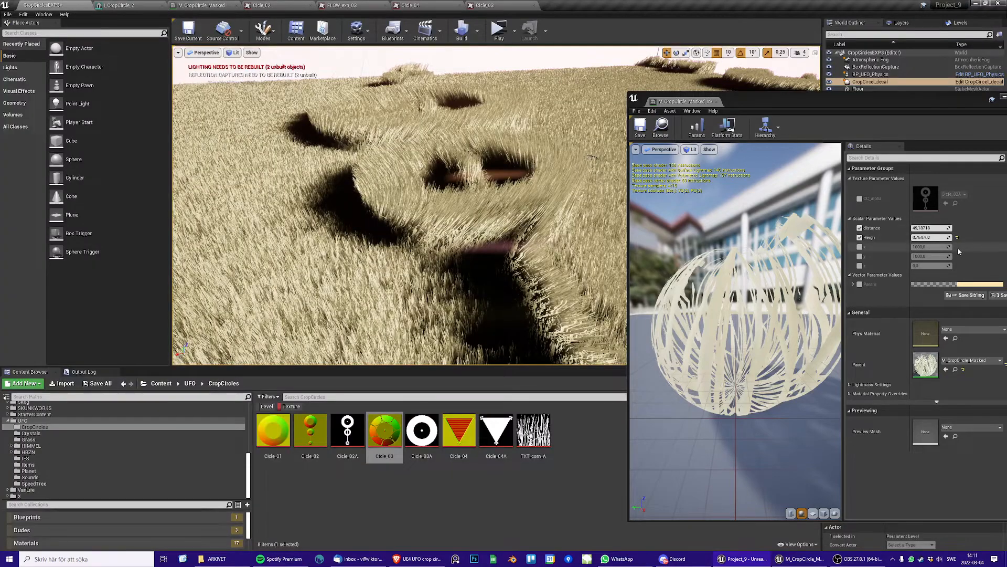
Adjust the material instance's distance to about 36.7 and its Heigh to about -0.46, and check the bent grass across the whole field
mouse_move(930, 237)
left_mouse_down()
mouse_move(900, 237)
mouse_move(958, 228)
mouse_move(936, 227)
left_mouse_up()
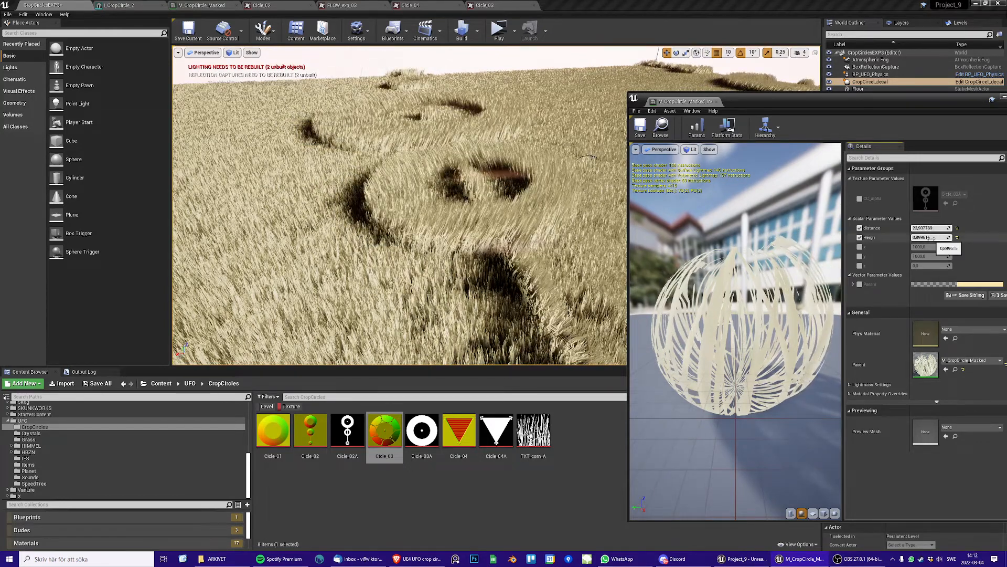
left_click_drag(940, 237, 935, 237)
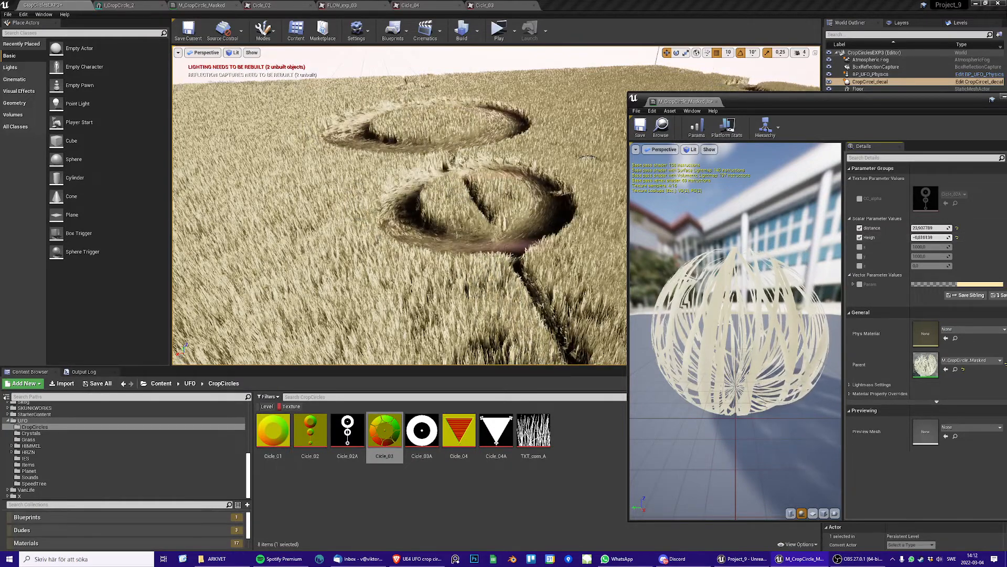
mouse_move(931, 227)
left_mouse_down()
mouse_move(937, 237)
mouse_move(928, 237)
left_mouse_up()
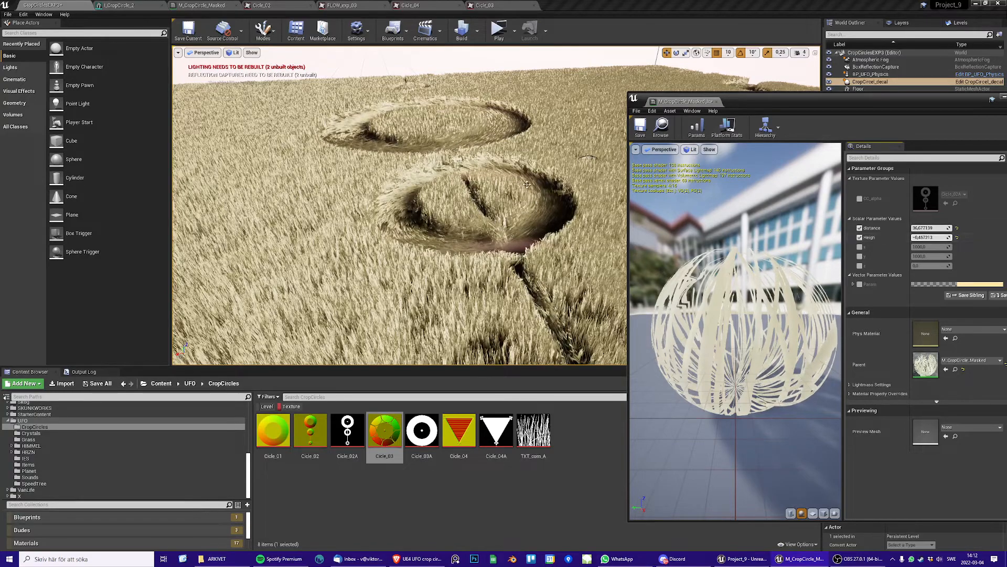
right_click_drag(527, 184, 502, 213)
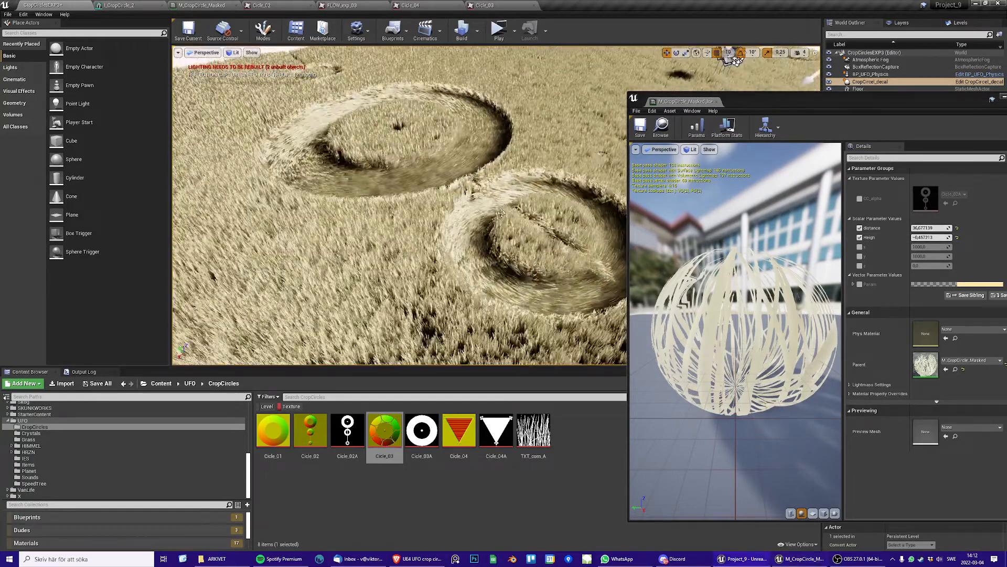
scroll(514, 219, "up", 6)
scroll(516, 220, "down", 12)
right_click_drag(480, 181, 425, 180)
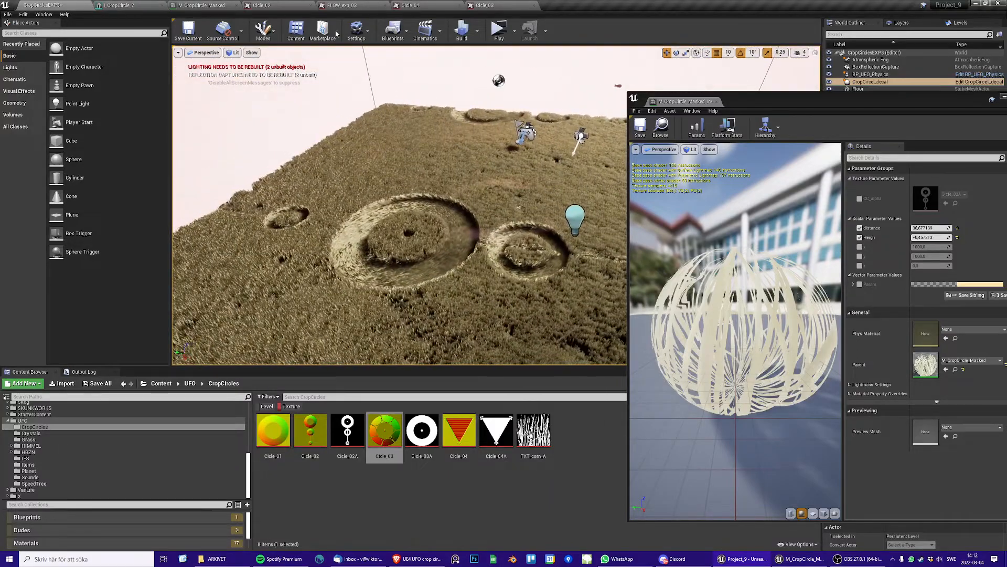
Examine the texture, mask, Lerp and Multiply nodes in M_CropCircle_Masked, and compare the Cicle_02 and FLOW_exp_03 flow maps
left_click(212, 7)
scroll(291, 83, "up", 3)
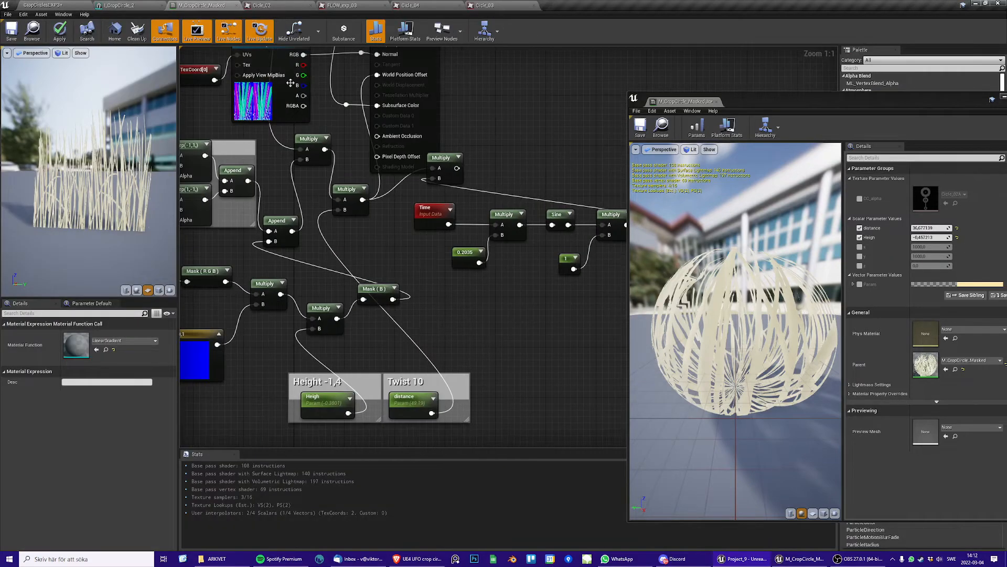
right_click_drag(381, 253, 597, 346)
scroll(550, 280, "down", 2)
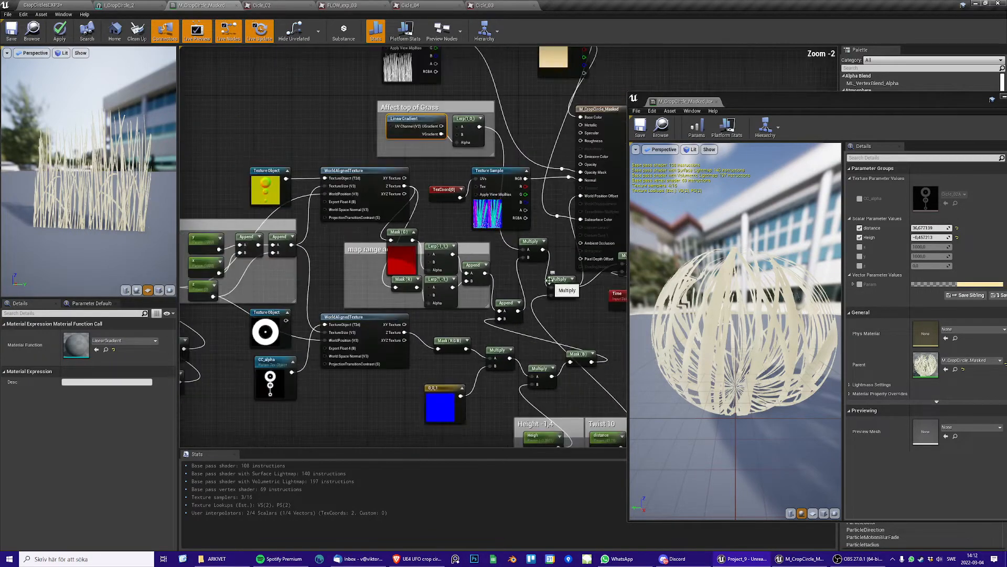
right_click_drag(507, 259, 454, 182)
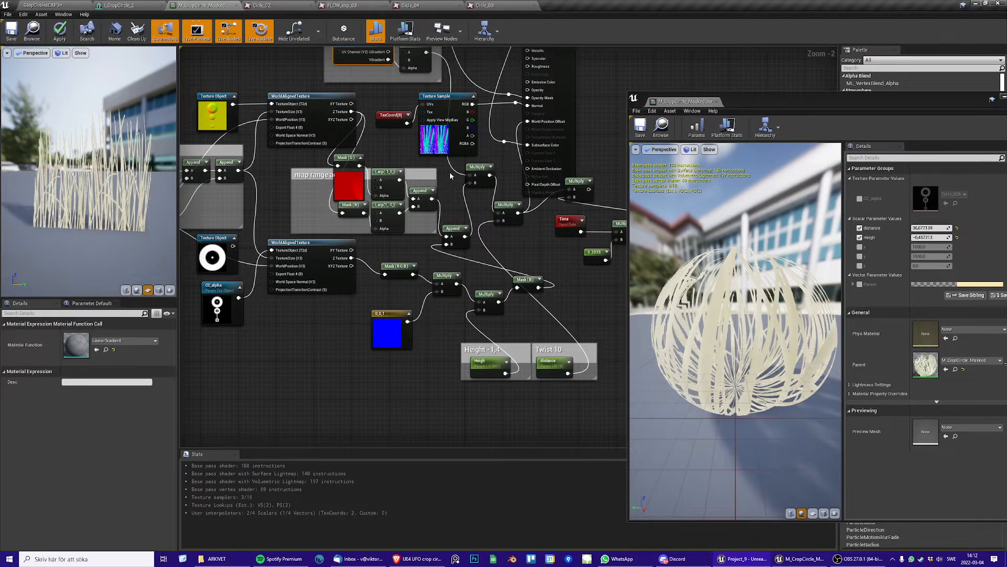
right_click_drag(395, 140, 414, 186)
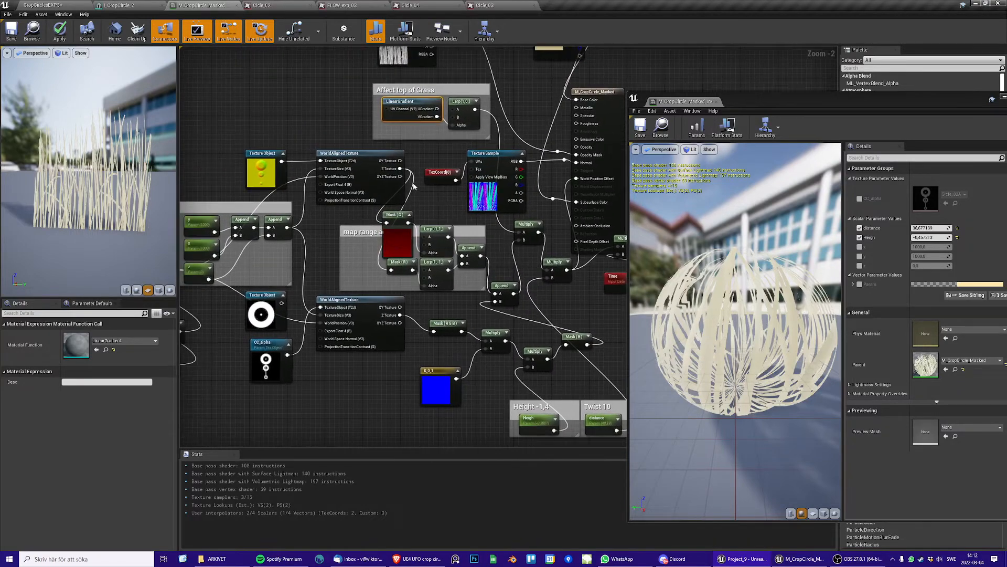
right_click_drag(308, 103, 299, 123)
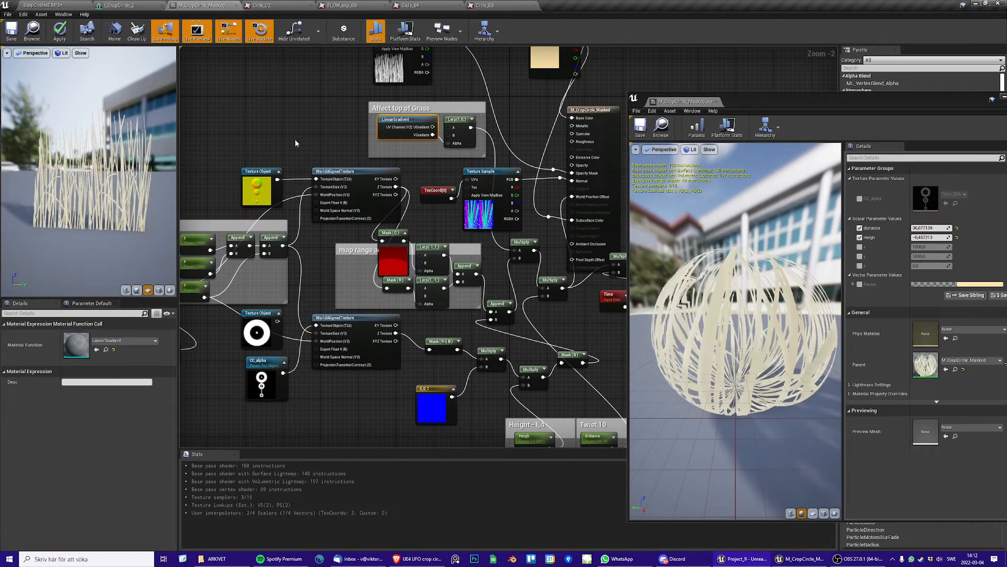
right_click_drag(280, 150, 284, 116)
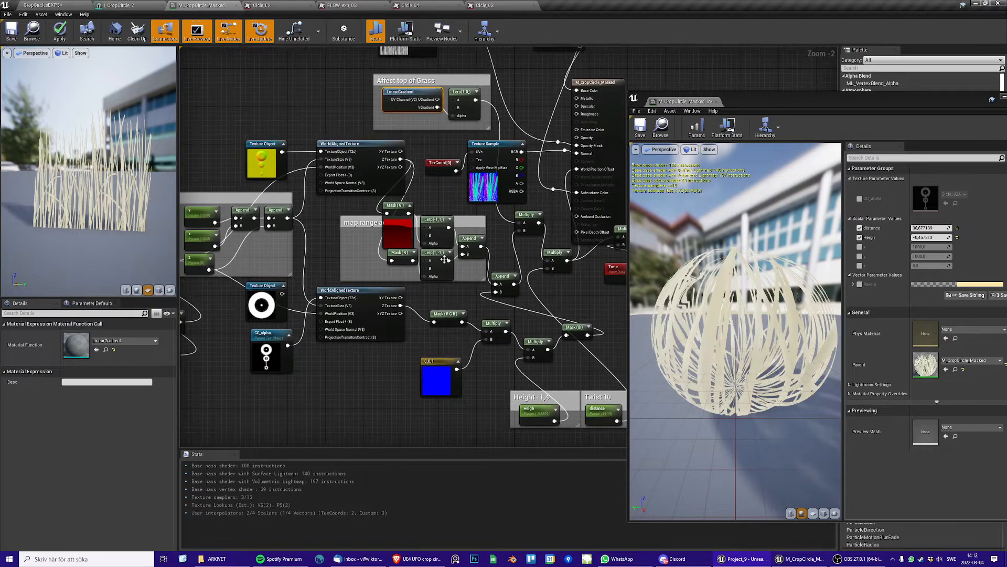
scroll(468, 289, "up", 2)
right_click_drag(468, 288, 458, 298)
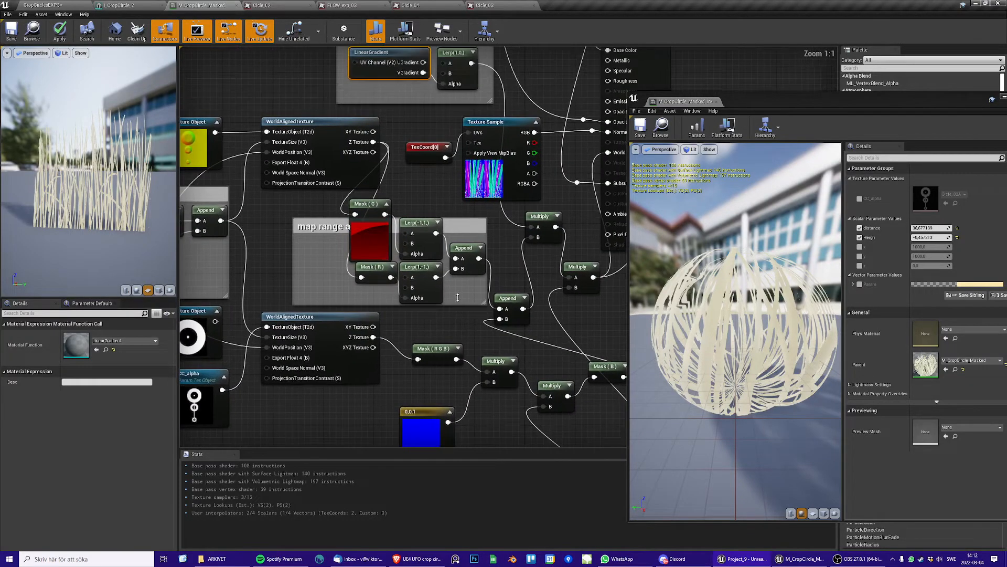
left_click(277, 6)
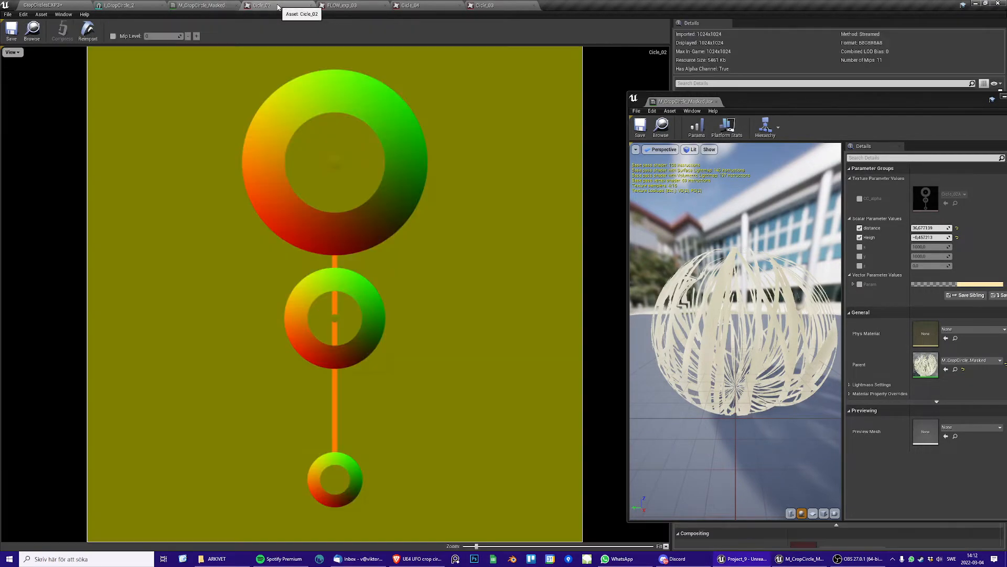
left_click(345, 6)
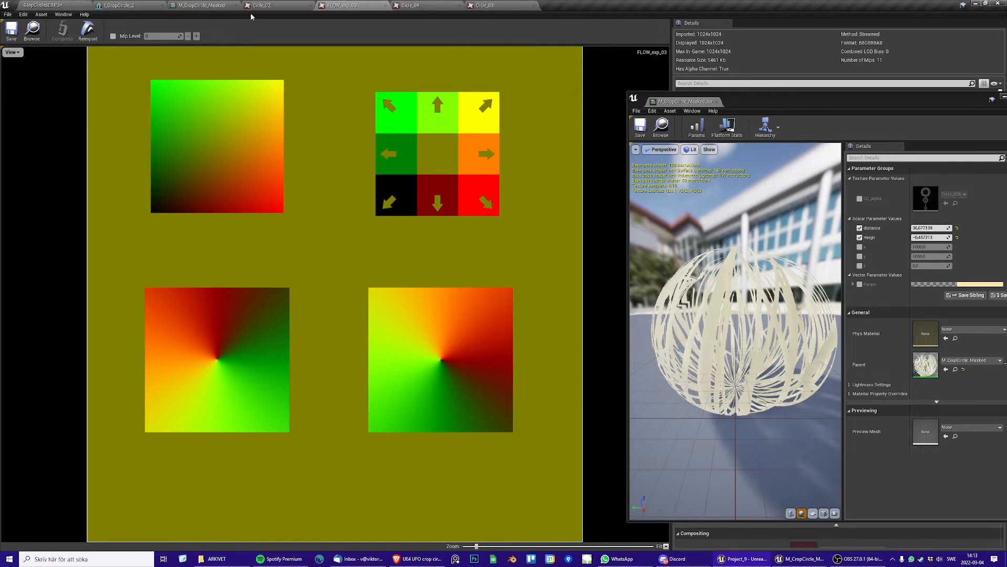
In M_CropCircle_Masked, replace the Cicle_02 flow map of the upper Texture Object node with FLOW_exp_03
left_click(191, 7)
right_click_drag(343, 141, 488, 181)
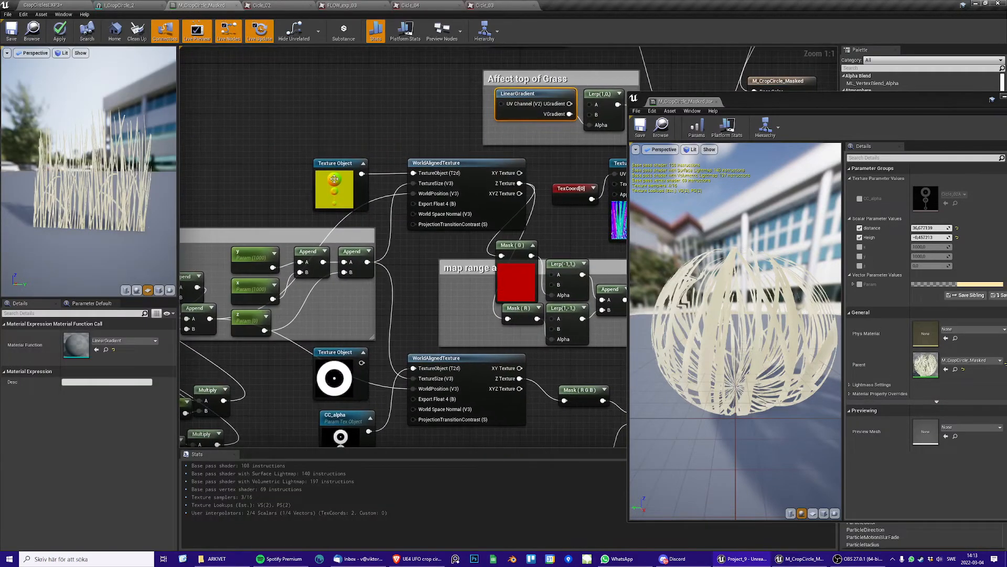
left_click(324, 167)
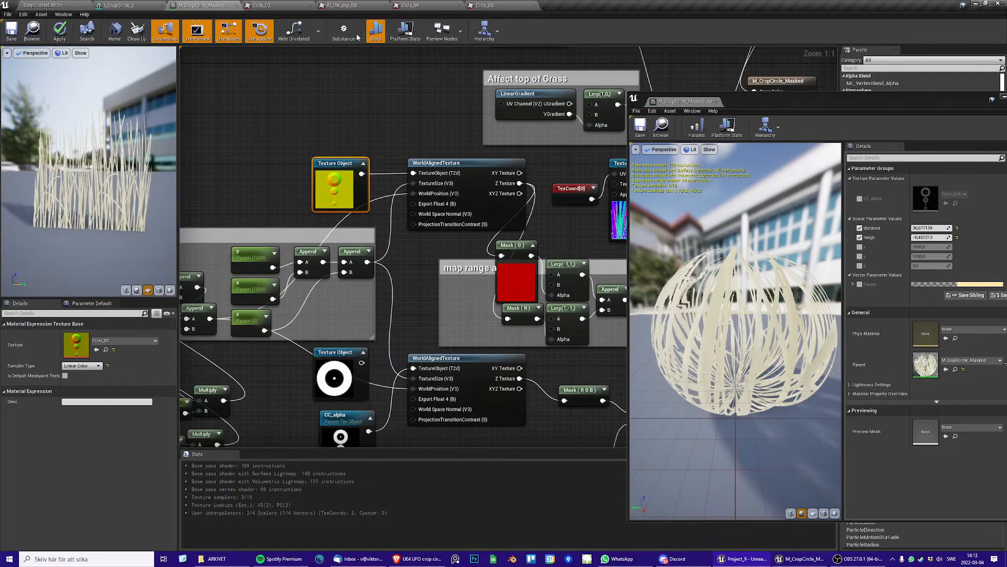
left_click(343, 5)
left_click(202, 6)
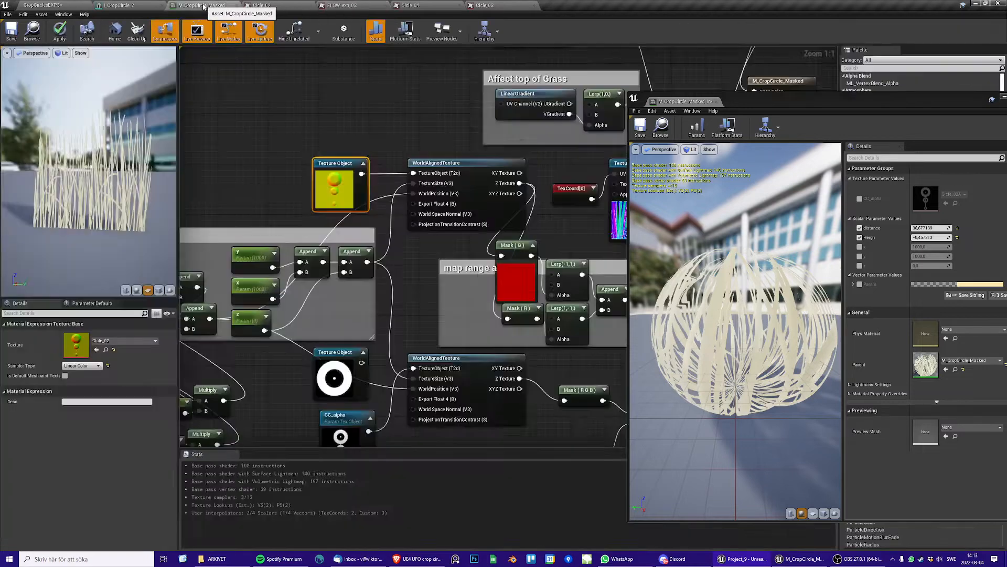
left_click(122, 340)
type("fl")
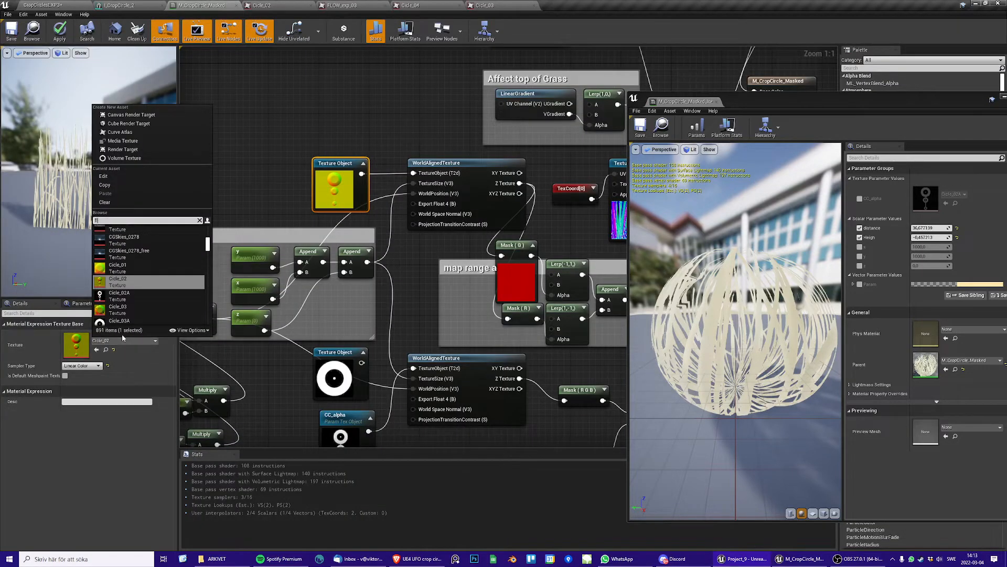
type("ow")
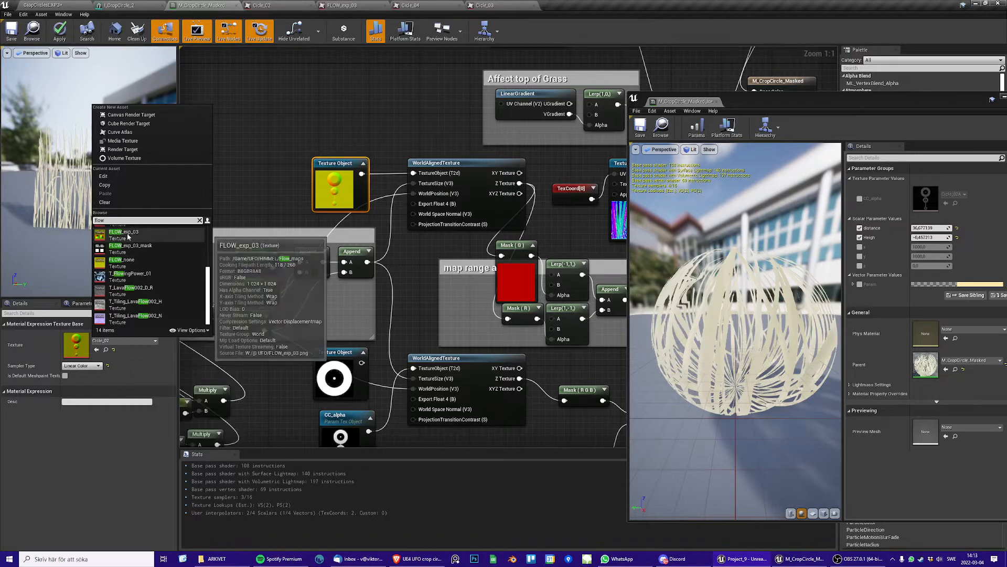
left_click(127, 233)
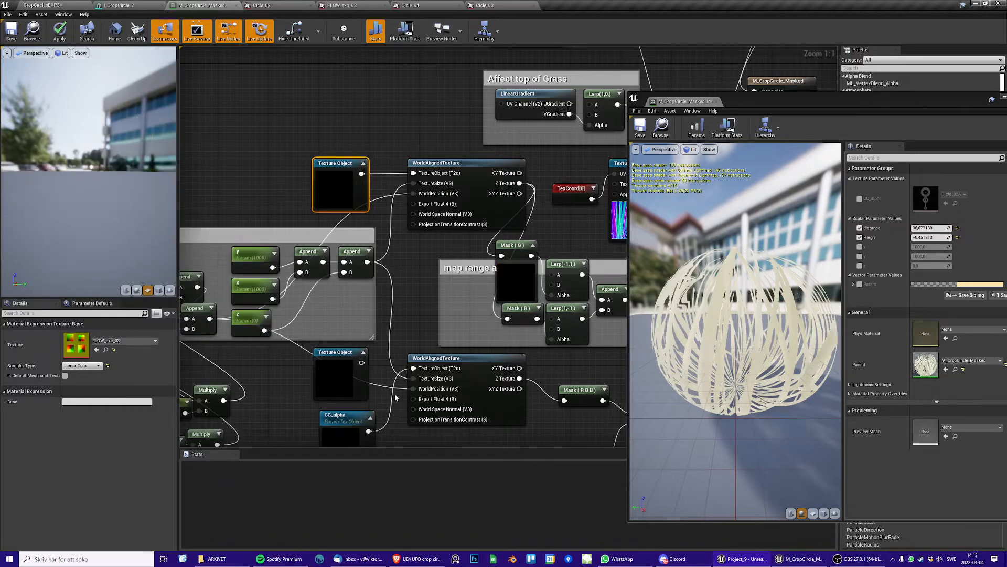
Set the CC_alpha parameter's texture to FLOW_exp_03_mask, save the material and show the level
right_click_drag(396, 398, 396, 301)
left_click(344, 322)
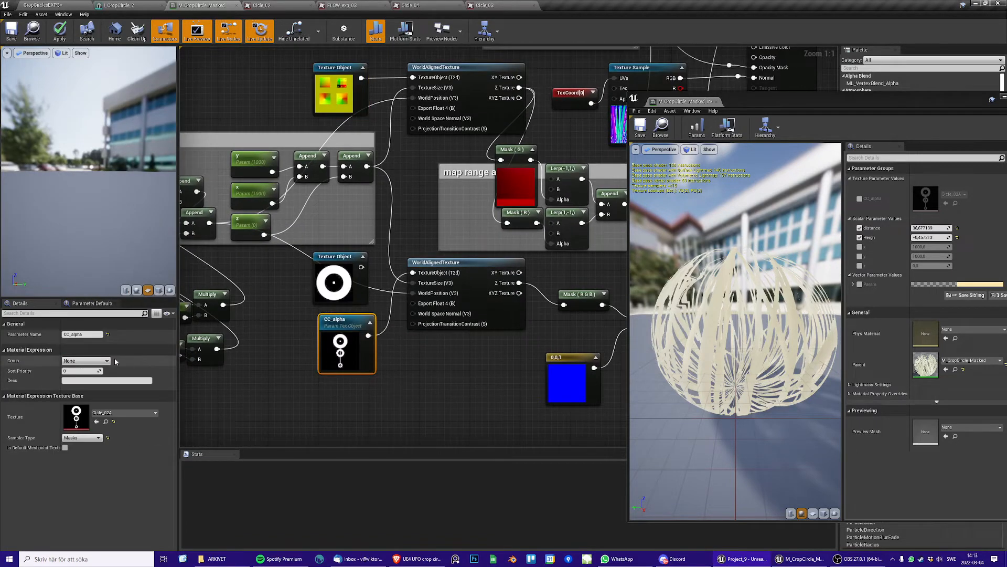
left_click(124, 412)
type("flo")
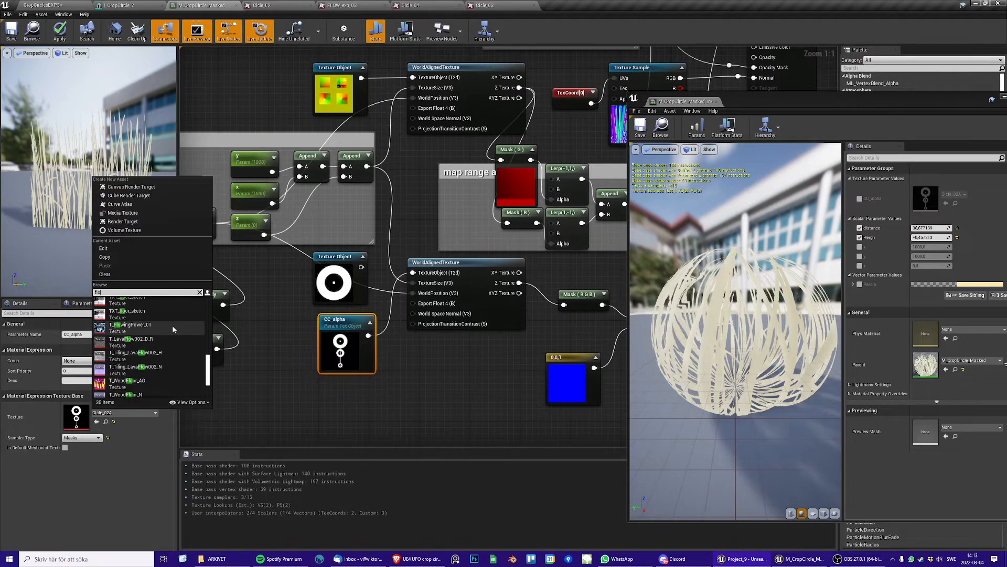
scroll(172, 326, "up", 5)
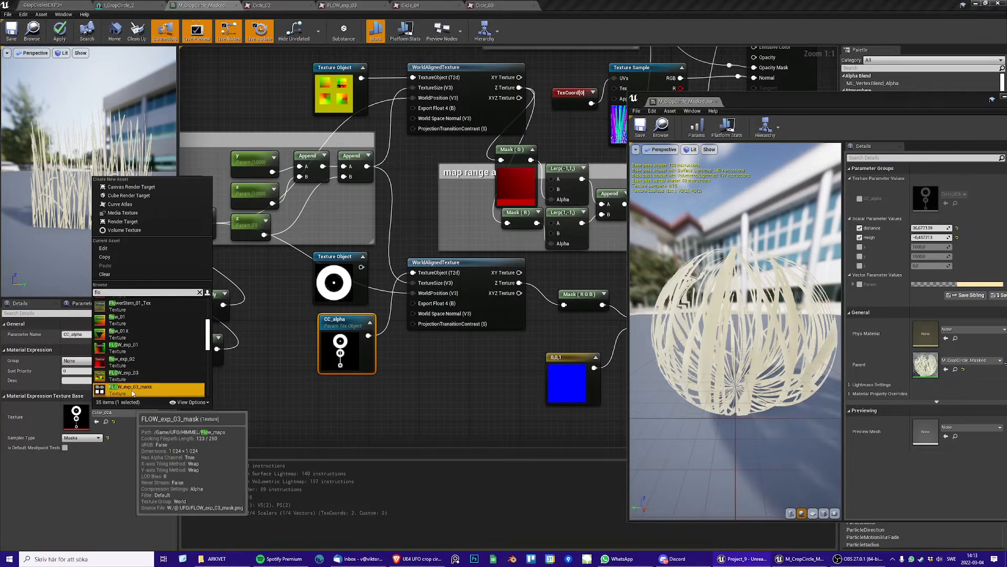
left_click(137, 387)
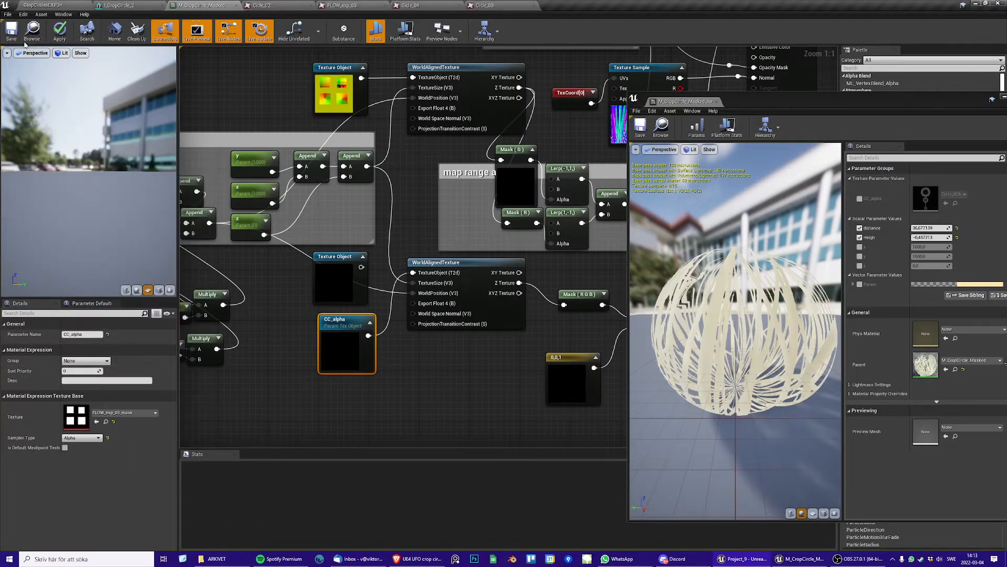
key("ctrl+s")
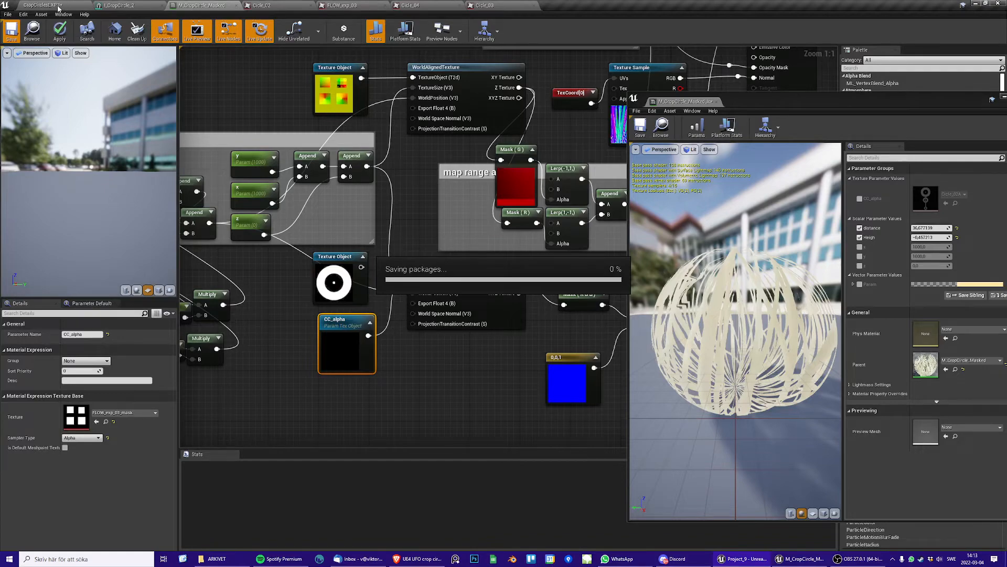
left_click(56, 6)
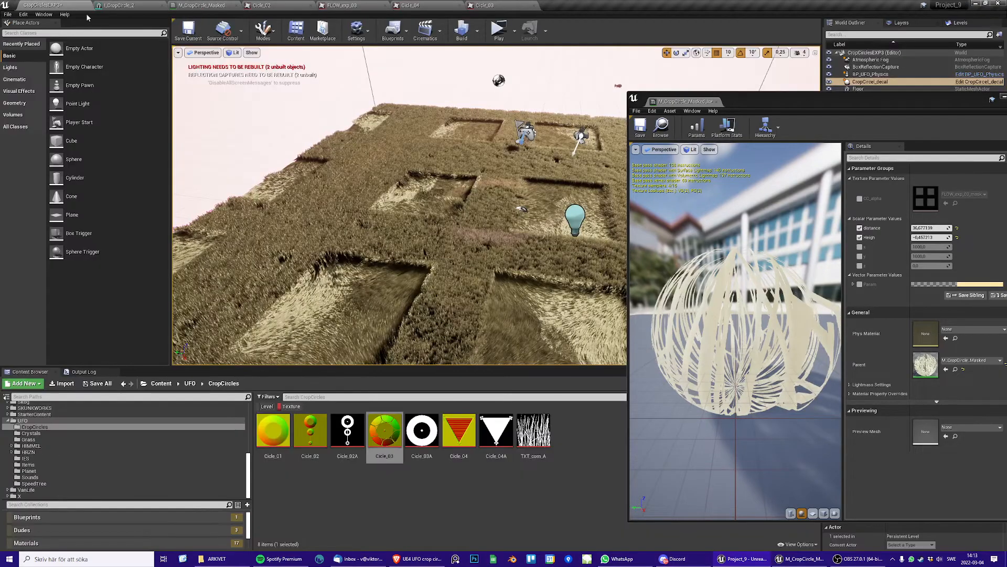
Compare the bending in one masked square with the material instance's distance at about -1.4, at -40 and at 40
left_click_drag(489, 194, 448, 249, "alt")
right_click_drag(449, 249, 526, 236)
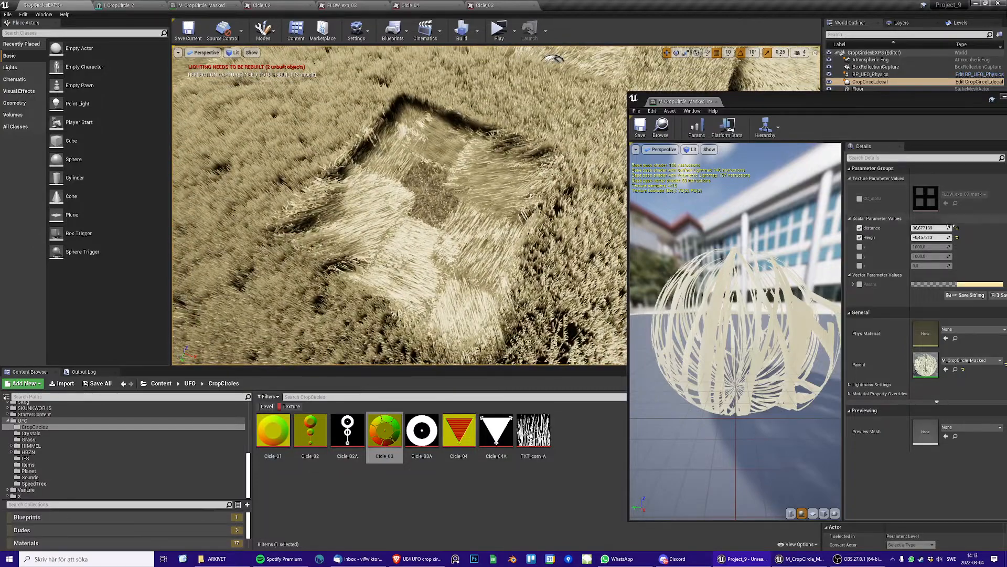
left_click_drag(937, 230, 886, 229)
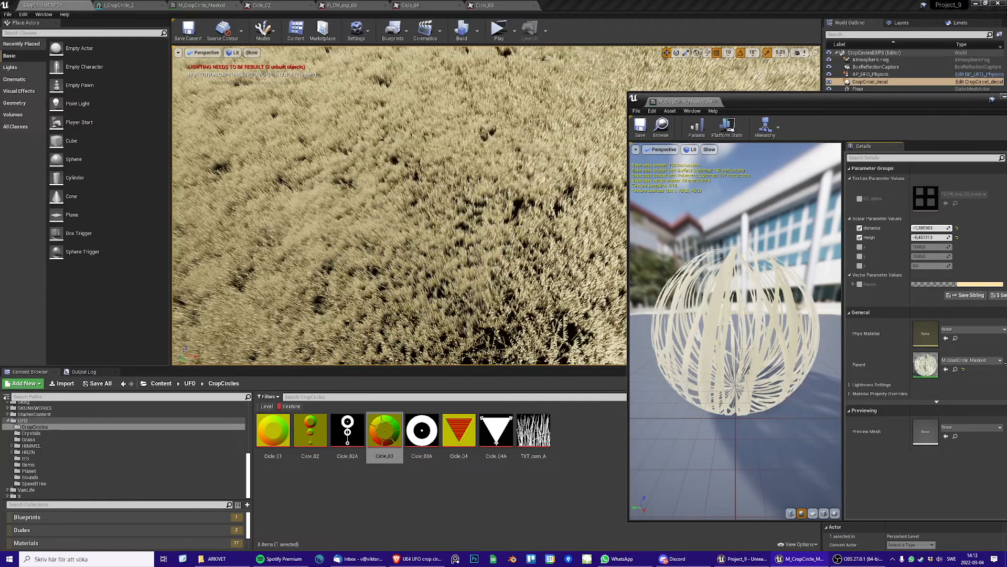
mouse_move(882, 230)
left_mouse_down()
mouse_move(913, 230)
mouse_move(884, 229)
left_mouse_up()
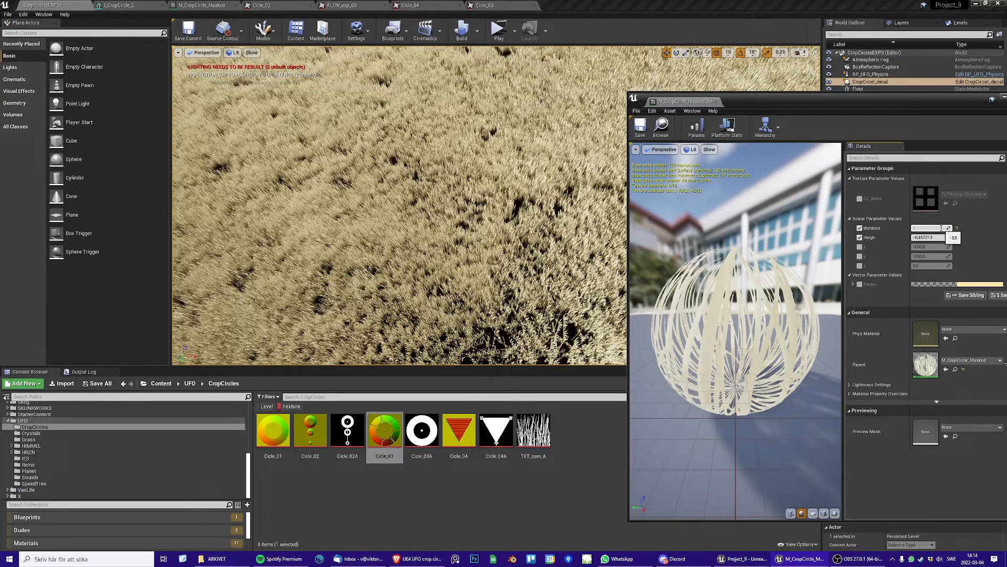
key("Return")
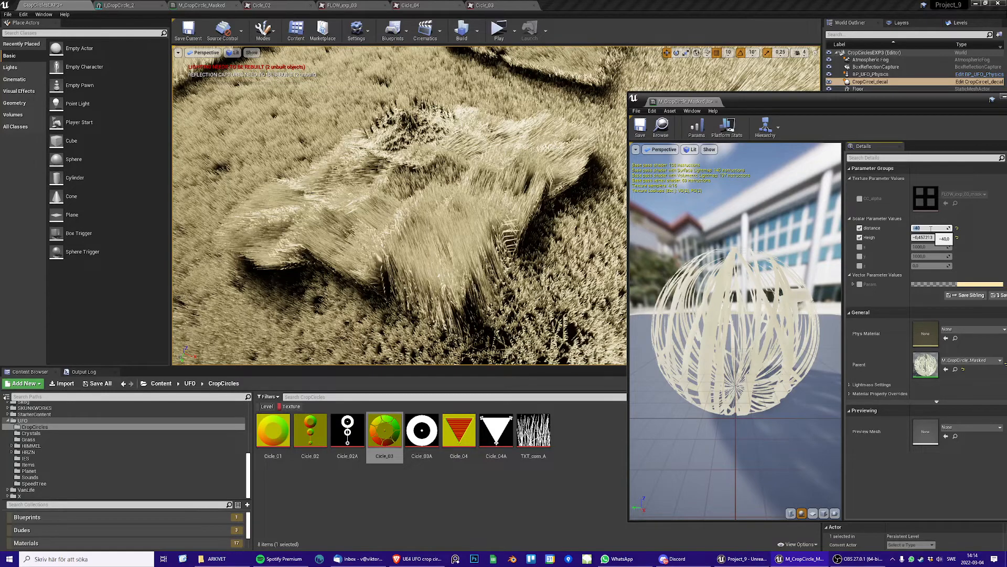
type("40")
key("Return")
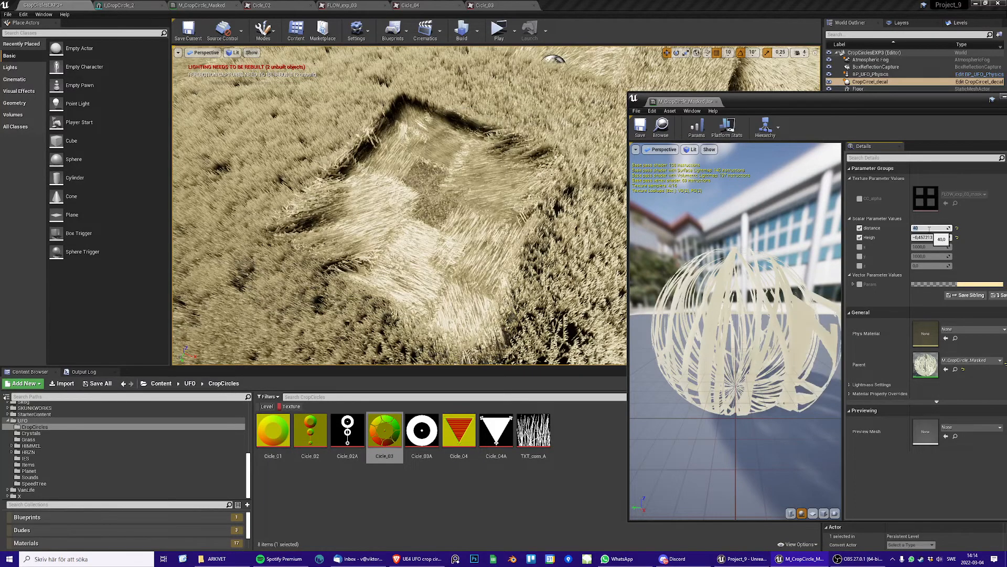
Lower the material instance's distance to about 8.2 and inspect the grass across the wider field
mouse_move(933, 228)
left_mouse_down()
mouse_move(945, 228)
mouse_move(921, 228)
left_mouse_up()
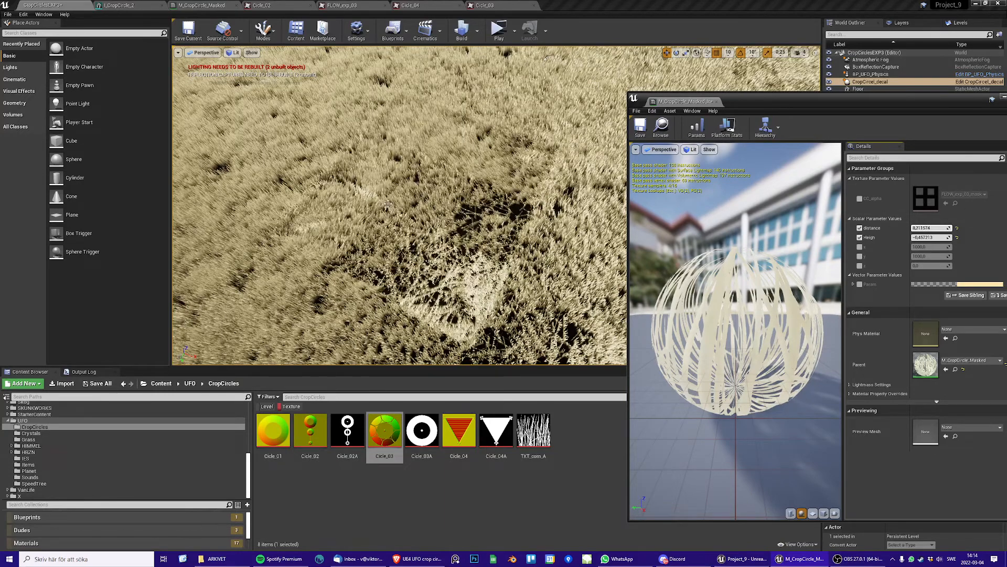
left_click(207, 5)
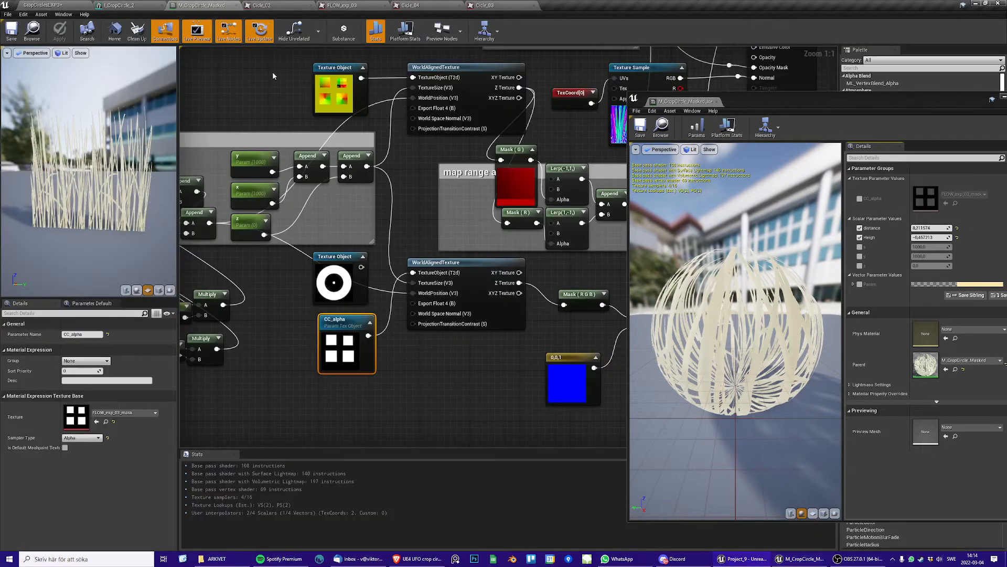
left_click(48, 7)
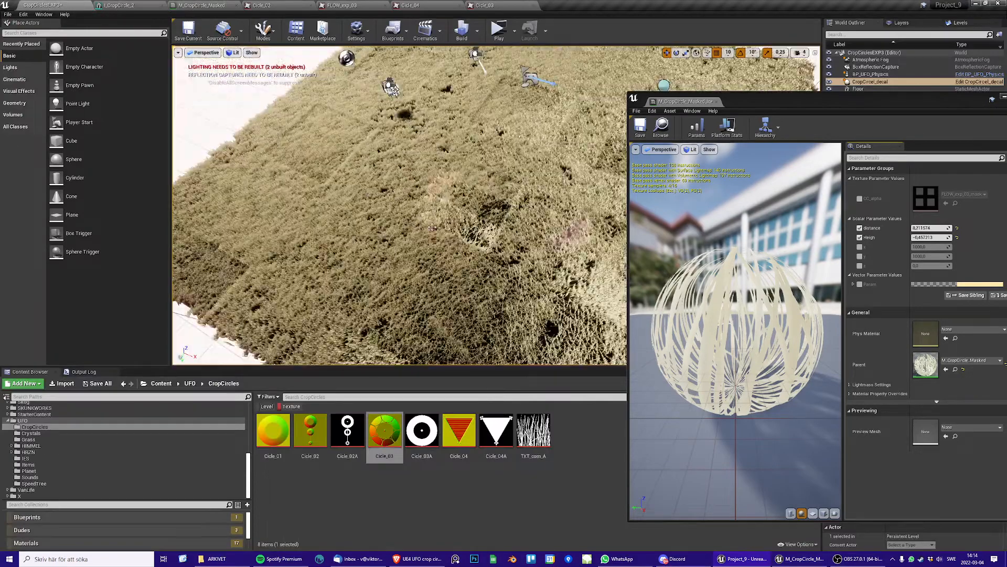
right_click_drag(398, 204, 440, 181)
left_click_drag(488, 225, 401, 199, "alt")
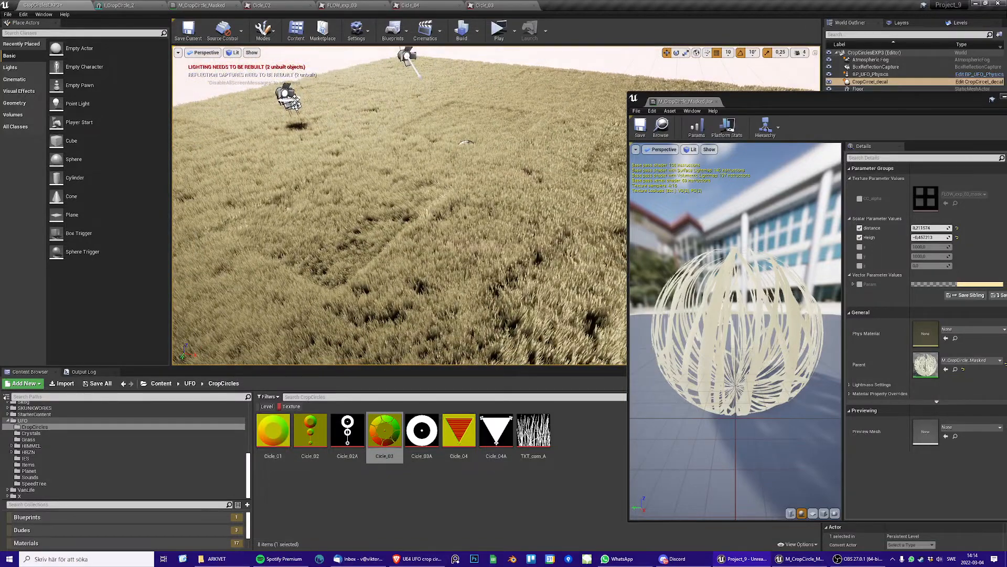